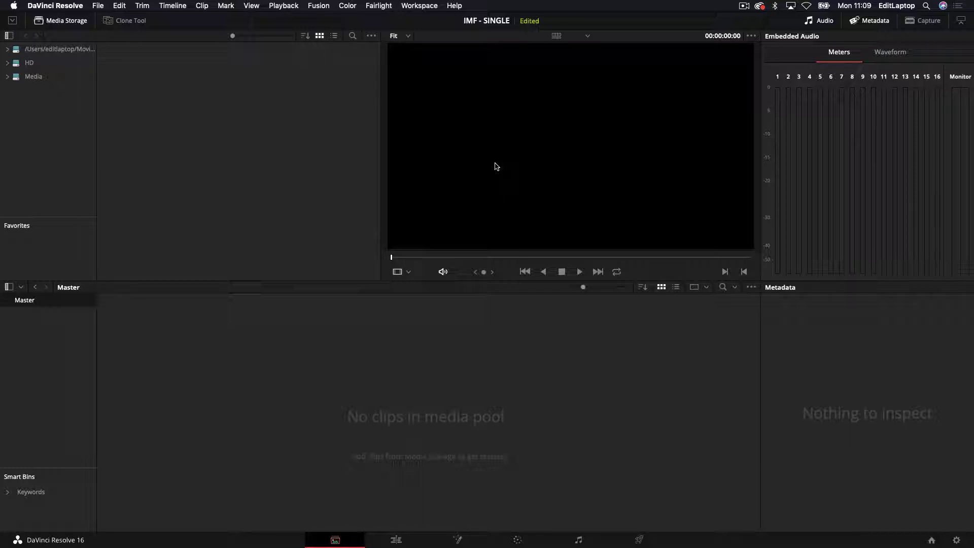
Step: Drag 2Series_Coupe_1920x1080.jpeg from the Desktop into Resolve's empty Media Pool
right_click(451, 333)
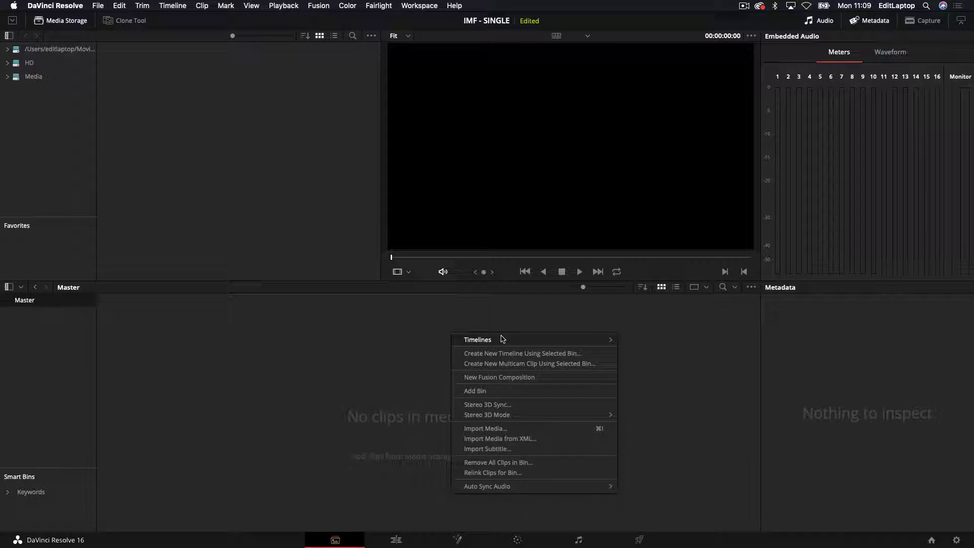
left_click(416, 330)
key("super+Tab")
key("super+Tab")
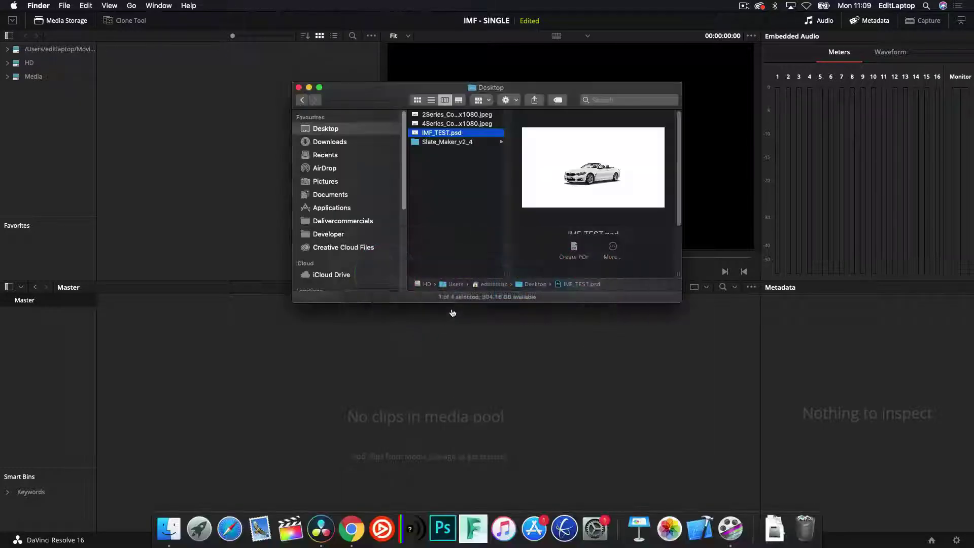
left_click(477, 116)
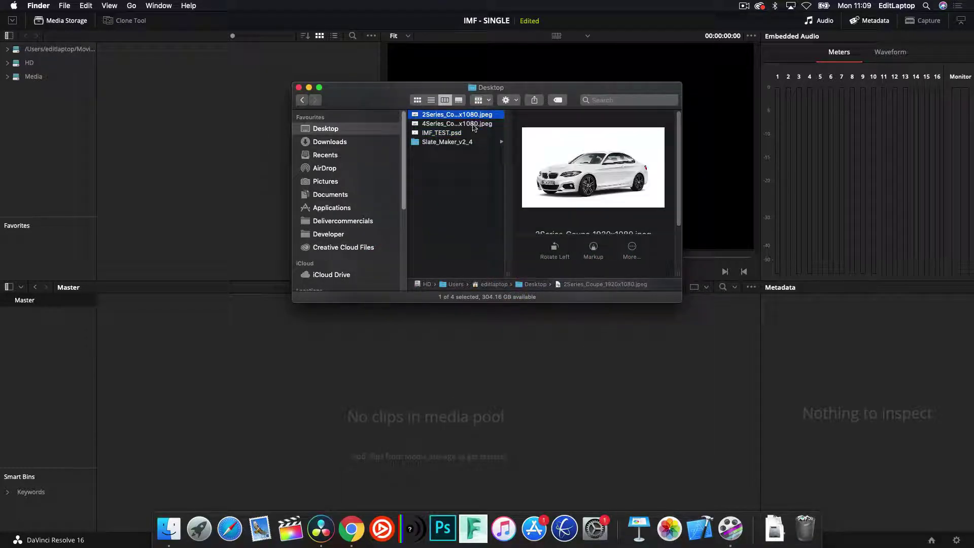
left_click_drag(472, 115, 321, 422)
left_click(202, 334)
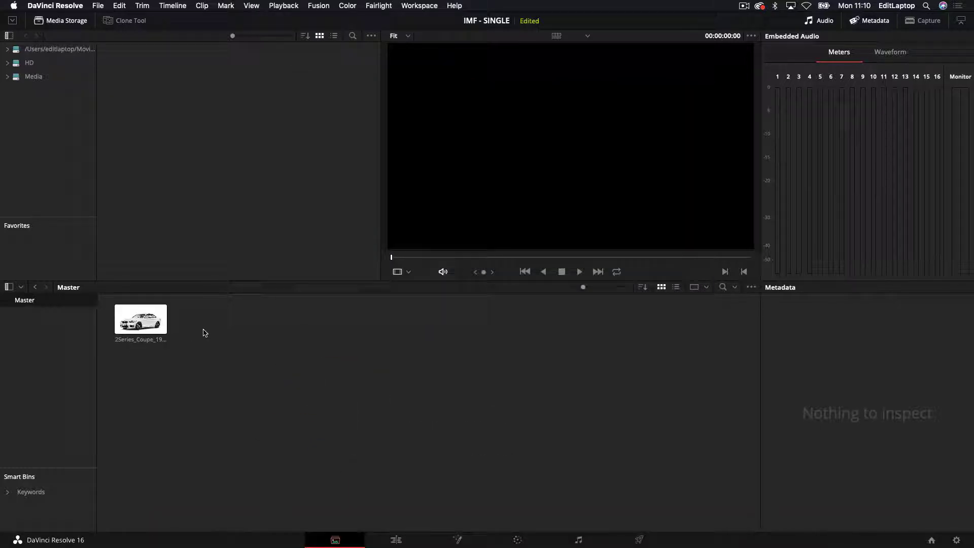
Step: Create a new timeline named MASTER from the selected coupe clip
right_click(126, 320)
left_click(192, 19)
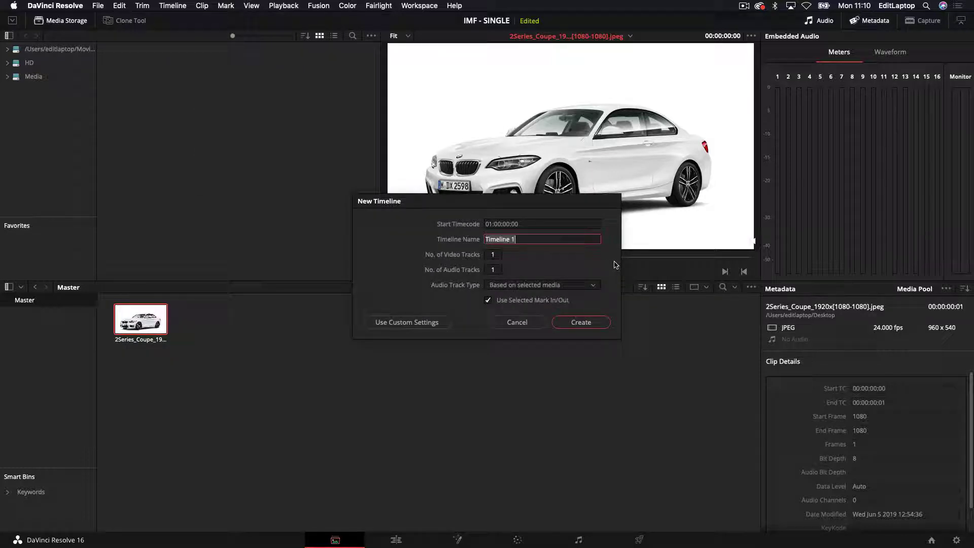
type("MASER")
key("BackSpace")
key("BackSpace")
type("Te")
key("BackSpace")
type("ER")
key("Return")
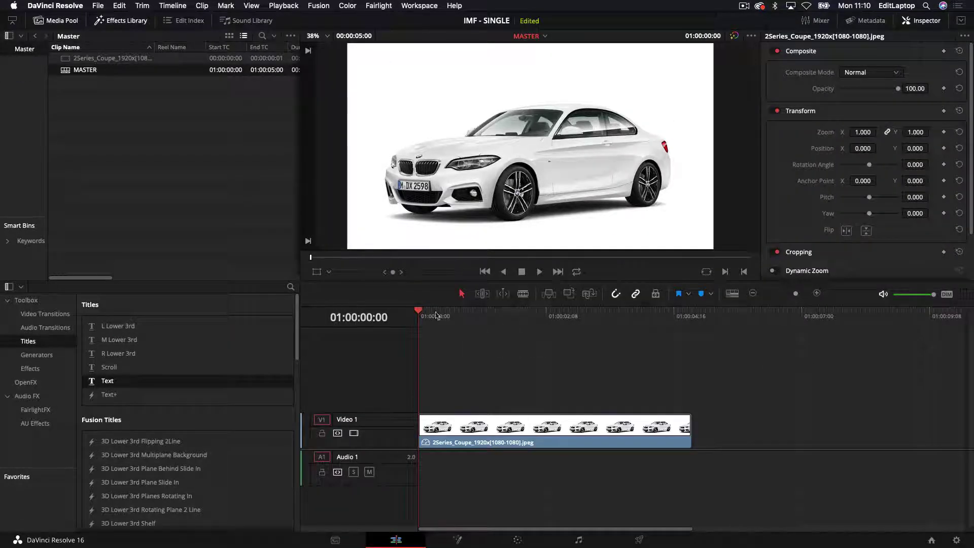
Step: Scrub through the coupe clip and zoom the timeline so it fills the track
left_click_drag(436, 316, 545, 335)
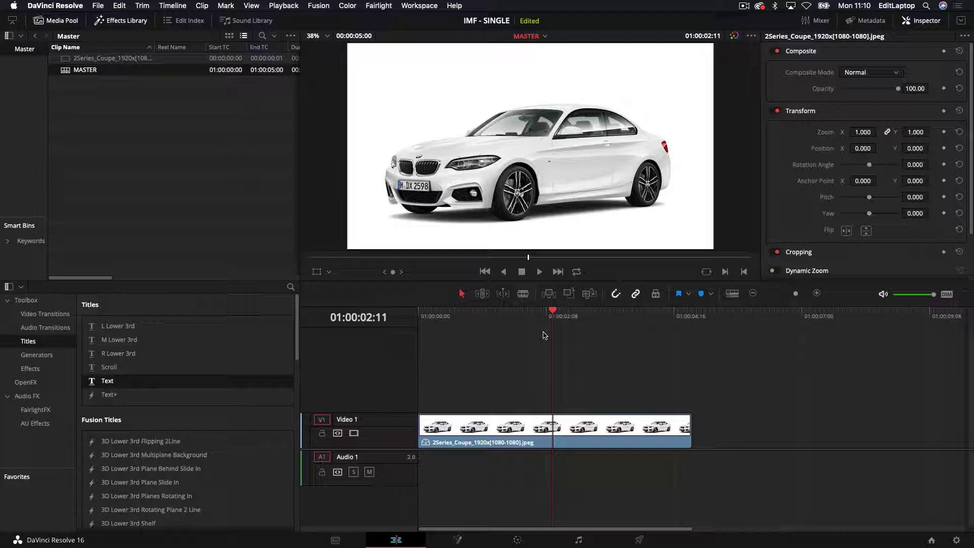
key("super+equal")
key("Home")
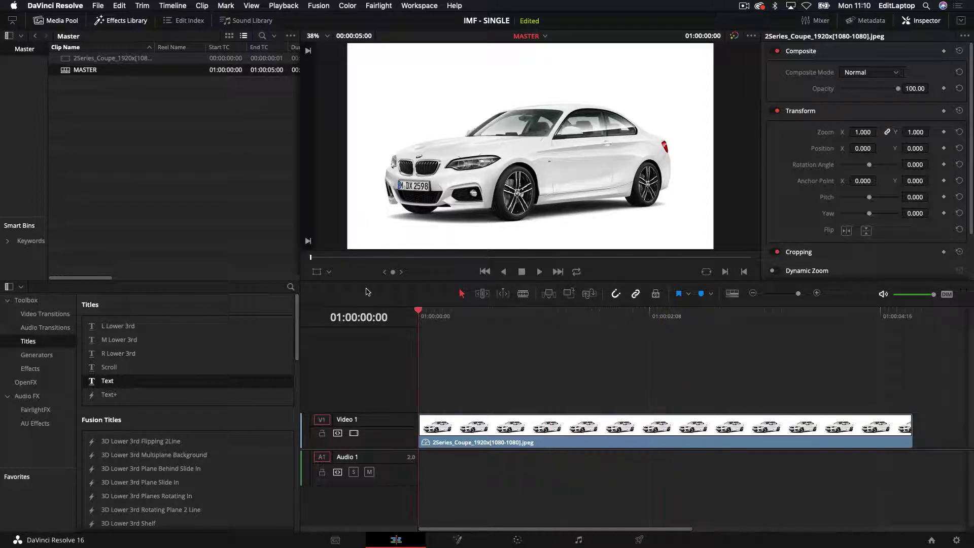
left_click_drag(812, 317, 566, 320)
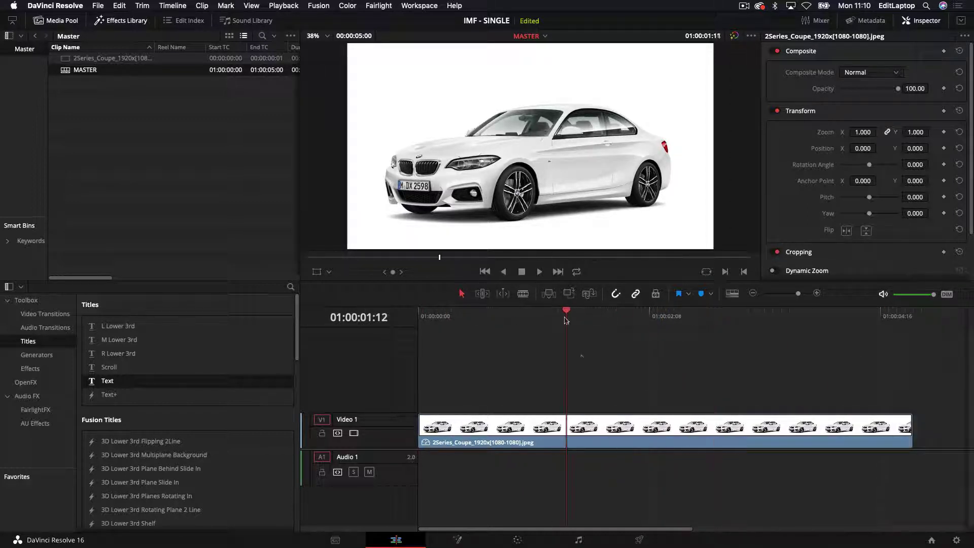
Step: On the Deliver page, choose the Generic variant of the IMF render preset
left_click(639, 541)
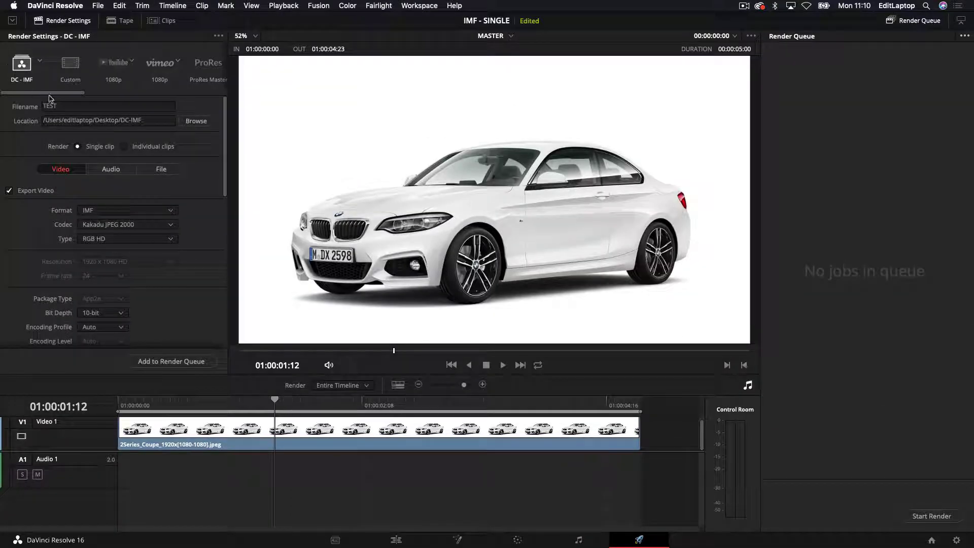
left_click_drag(49, 96, 146, 95)
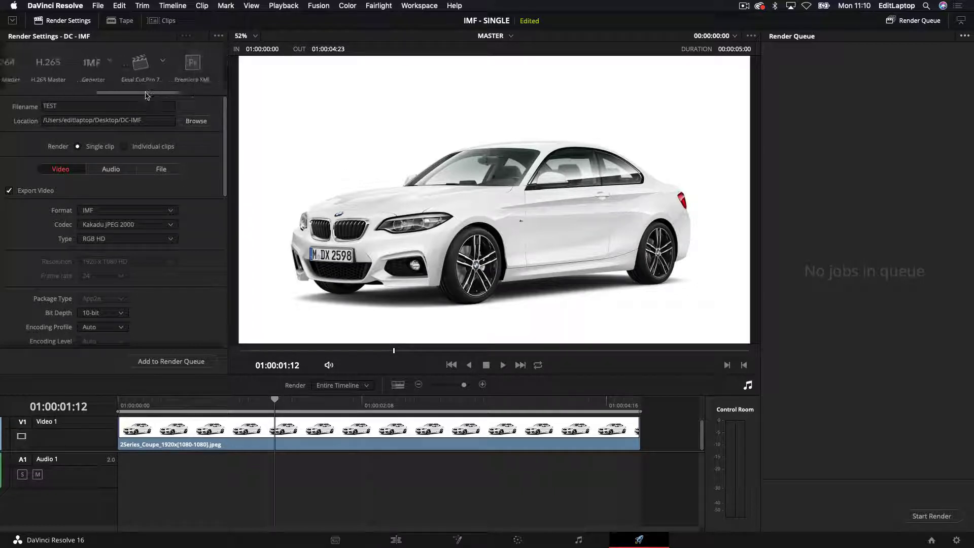
left_click(113, 61)
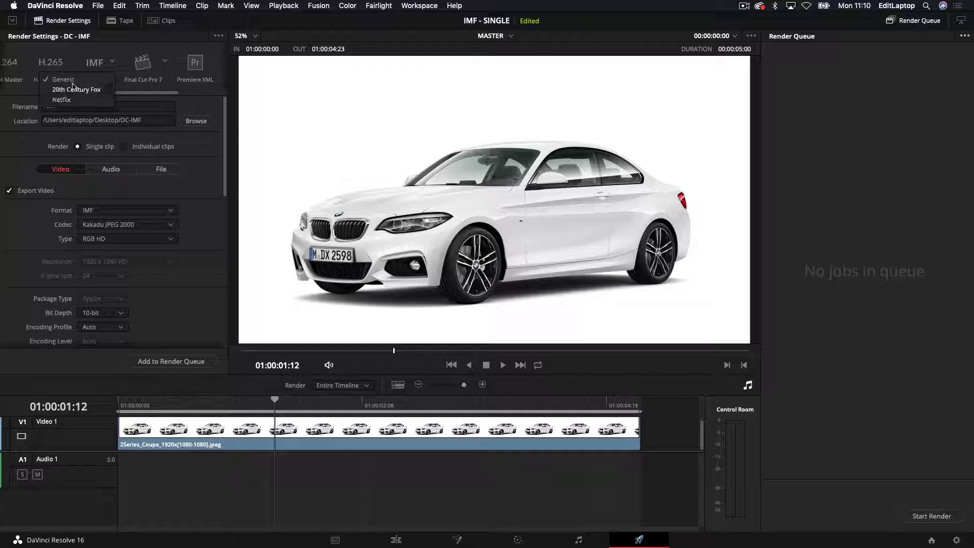
left_click(66, 80)
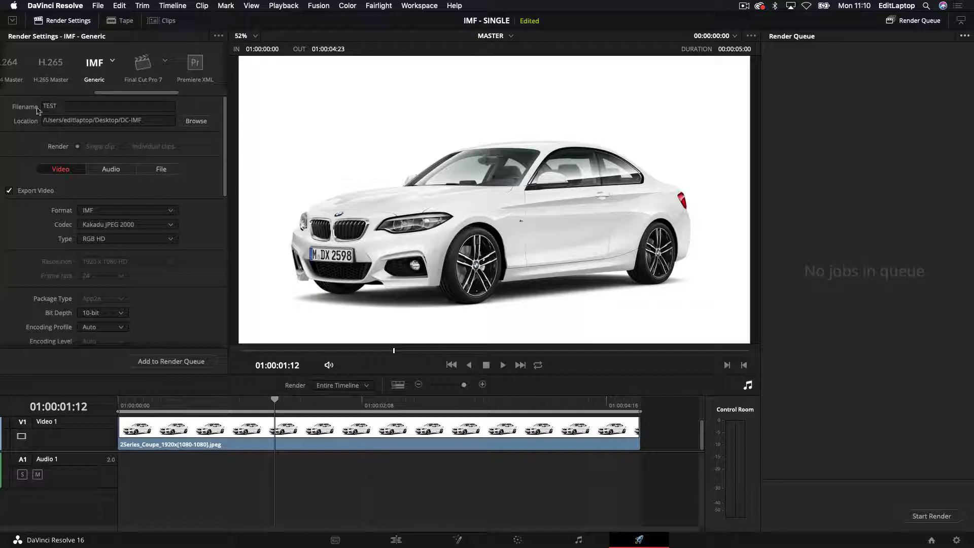
Step: Name the render output DC-MASTER and set its save location to the Desktop
left_click(94, 106)
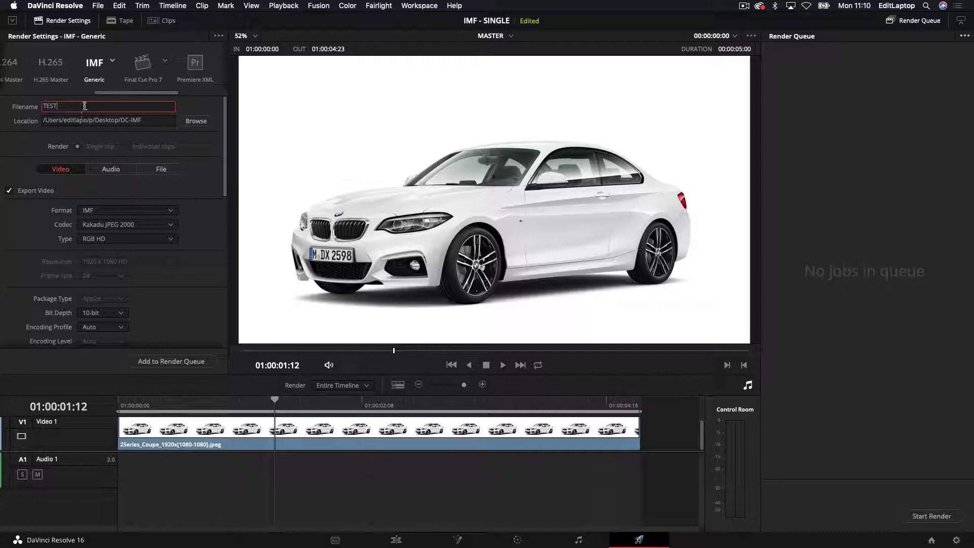
double_click(49, 106)
type("CD-MASTER")
left_click_drag(52, 106, 82, 106)
left_click(83, 106)
key("BackSpace")
key("BackSpace")
type("DC")
left_click(205, 126)
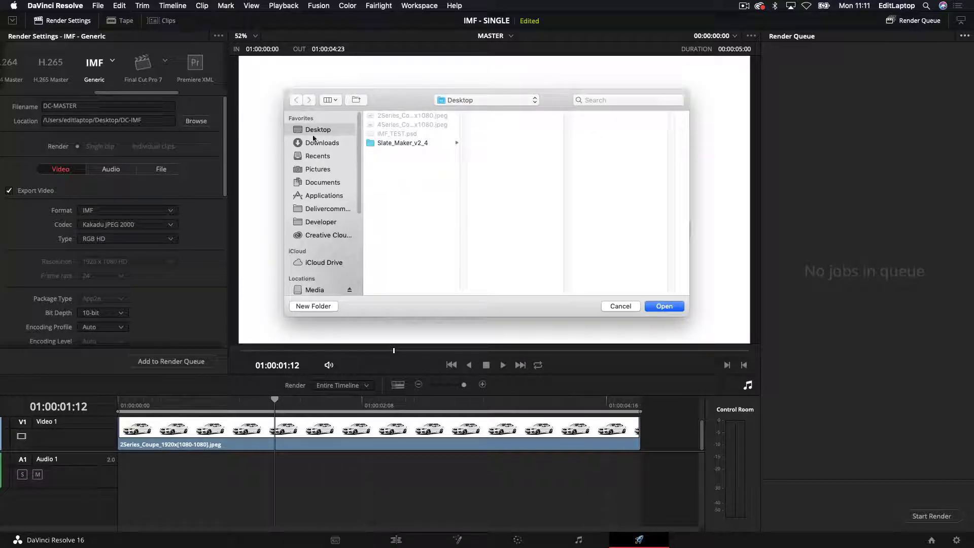
left_click(673, 306)
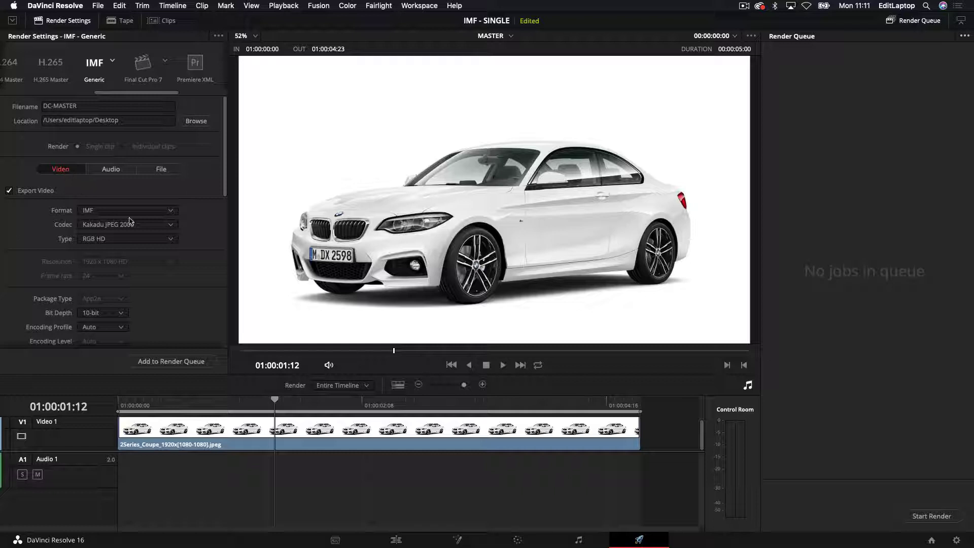
Step: Keep codec Kakadu JPEG 2000, set type to YUV 422 HD and encoding profile to Broadcast
left_click(170, 227)
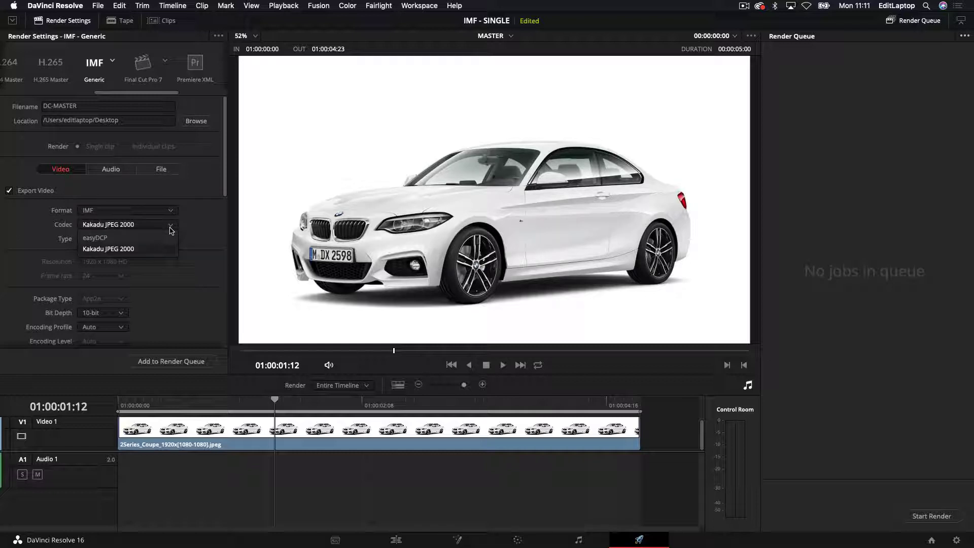
left_click(139, 250)
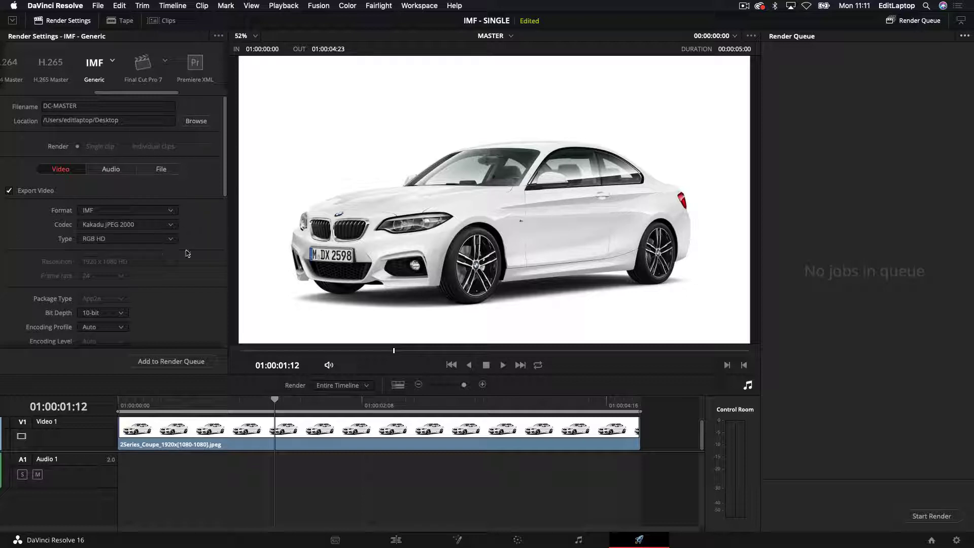
left_click(172, 240)
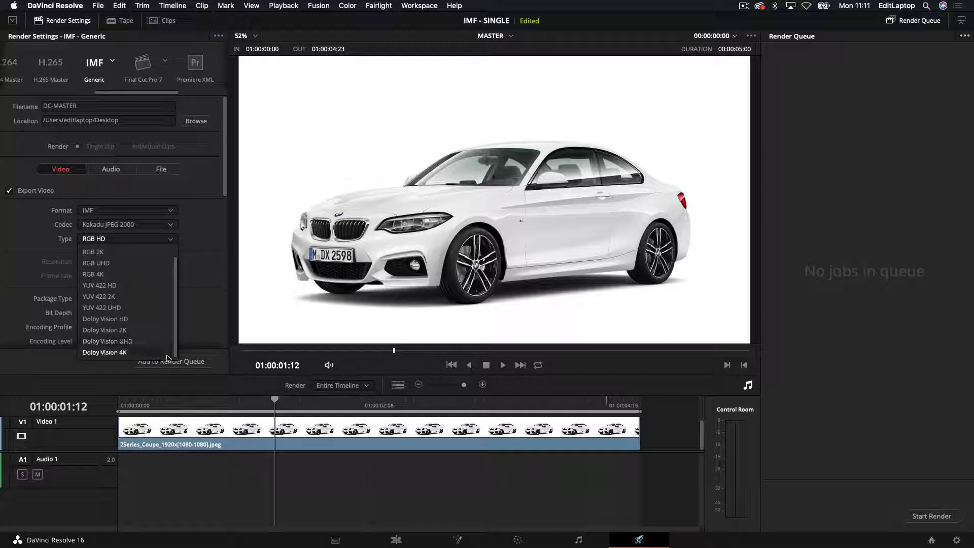
scroll(152, 335, "down", 1)
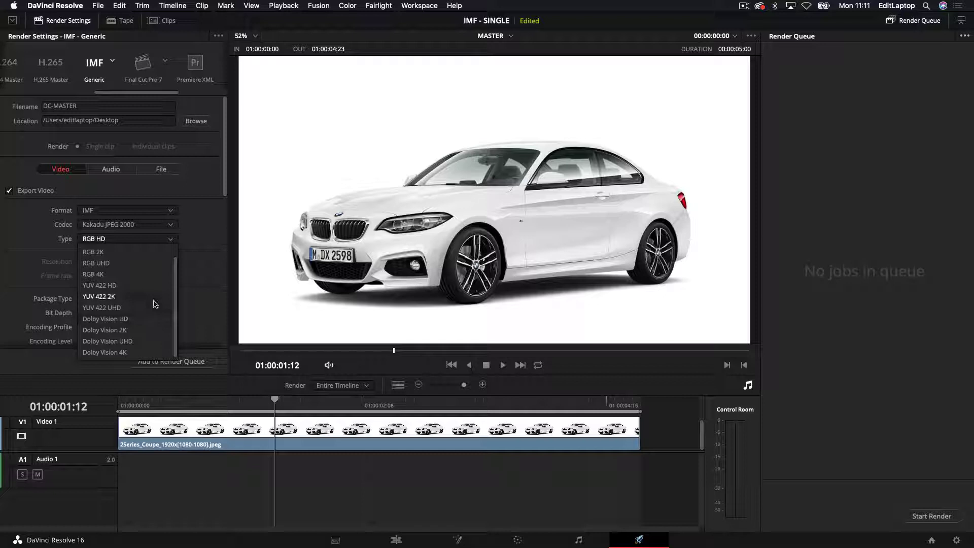
left_click(127, 286)
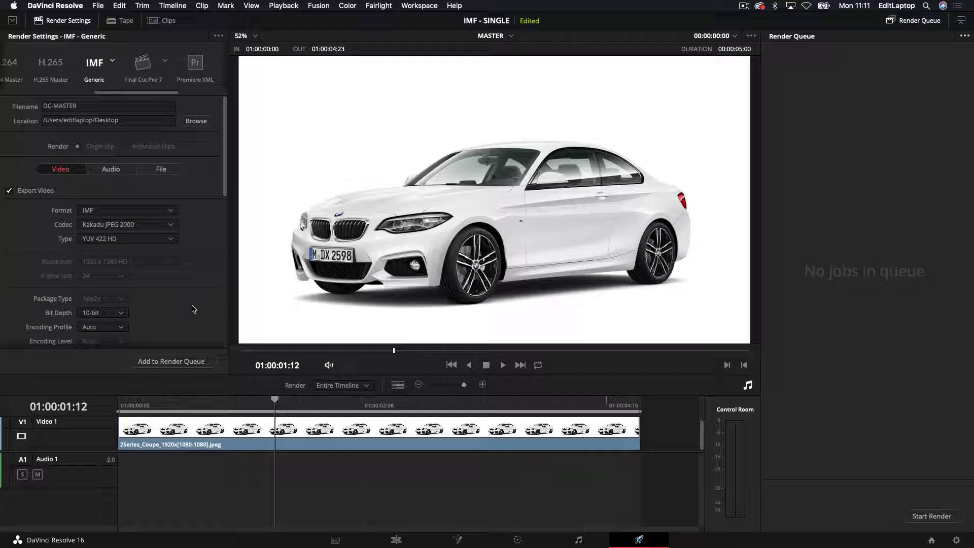
left_click(120, 328)
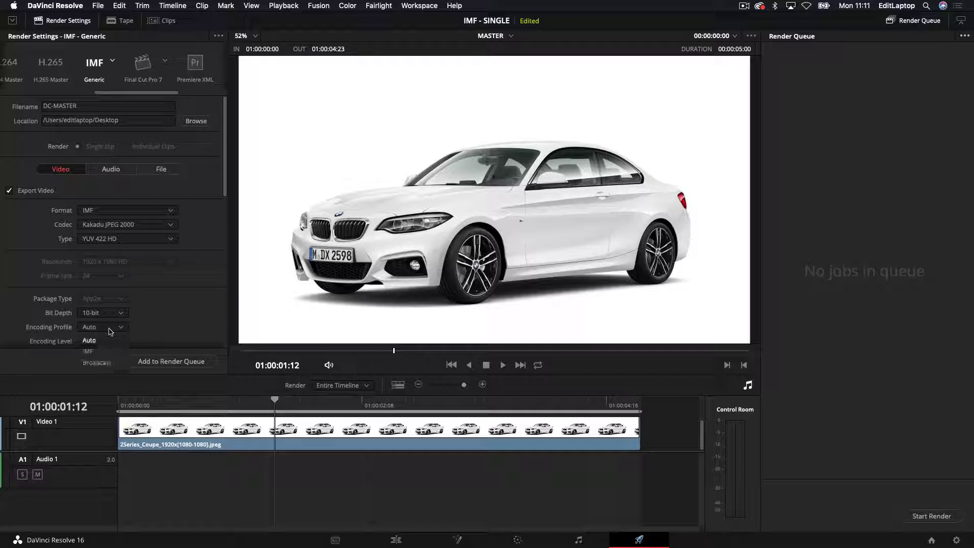
left_click(97, 362)
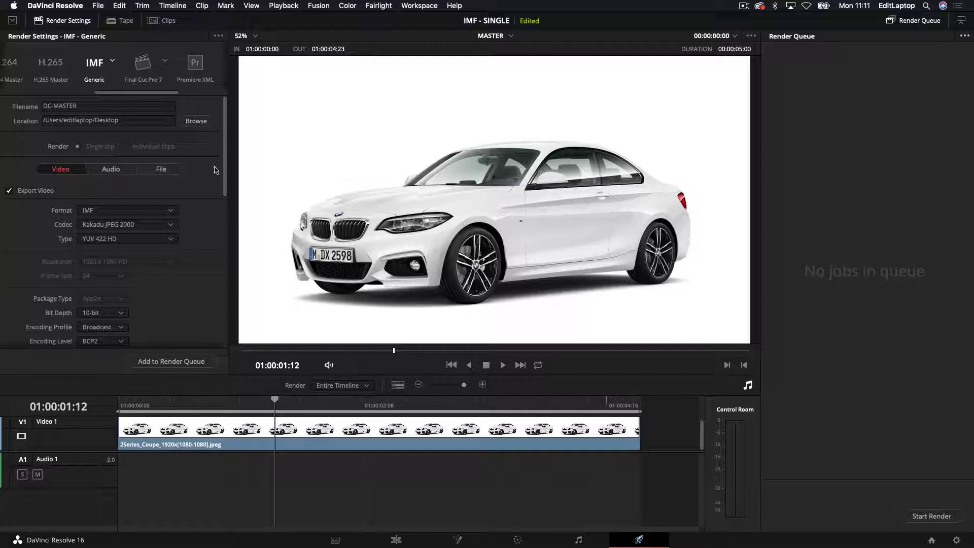
Step: Change the maximum bit rate from 200 to 100 Mbit/sec
left_click_drag(224, 187, 223, 237)
scroll(203, 214, "down", 3)
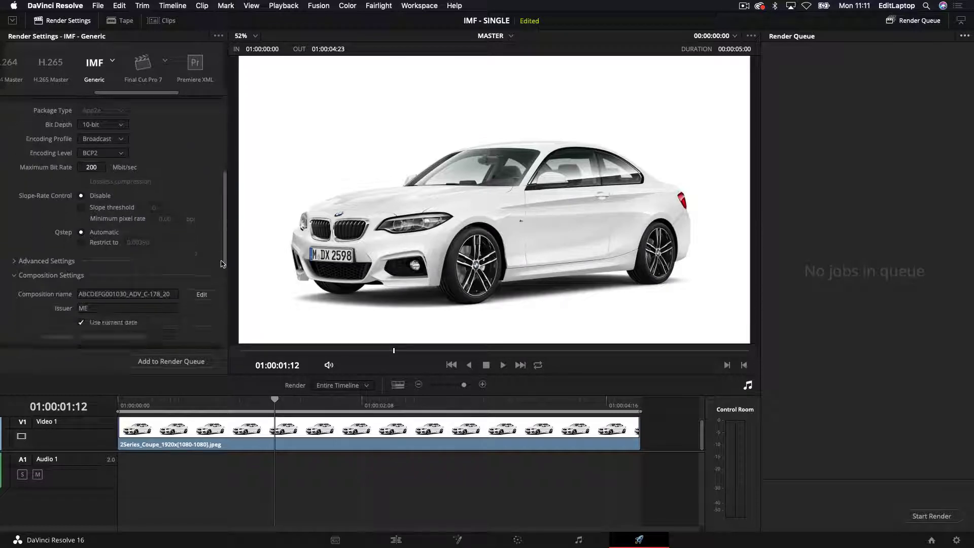
left_click(100, 167)
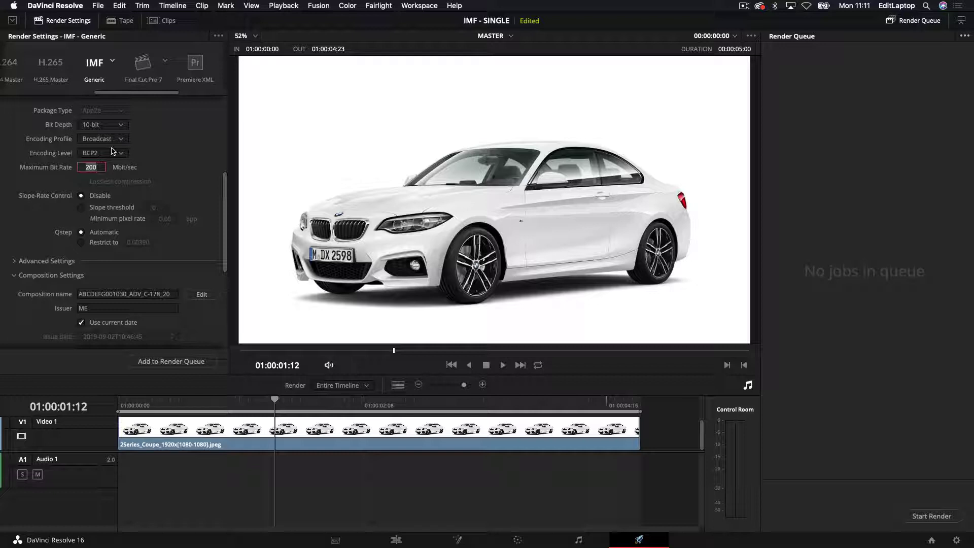
key("BackSpace")
key("BackSpace")
key("BackSpace")
type("100")
key("Return")
left_click(13, 276)
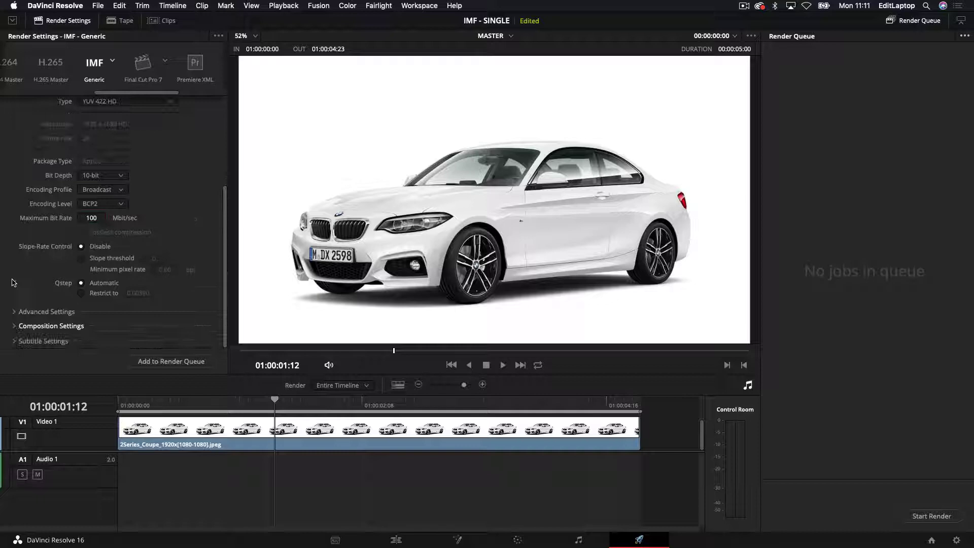
left_click(14, 326)
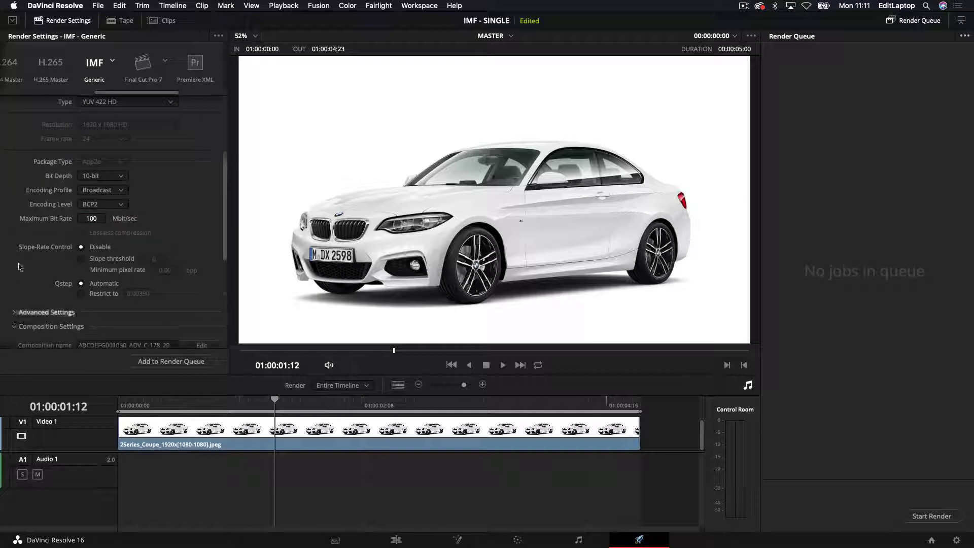
scroll(119, 246, "down", 5)
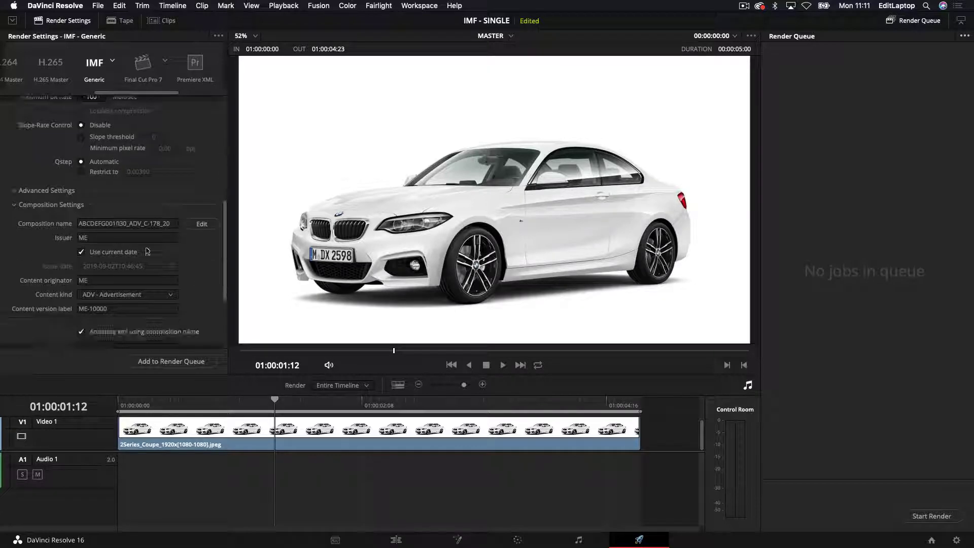
left_click(203, 225)
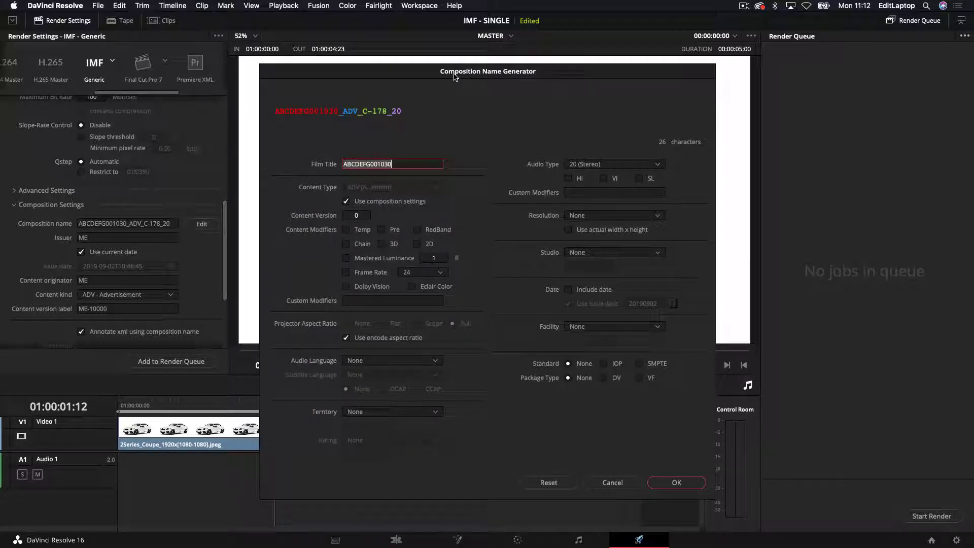
left_click_drag(455, 76, 431, 24)
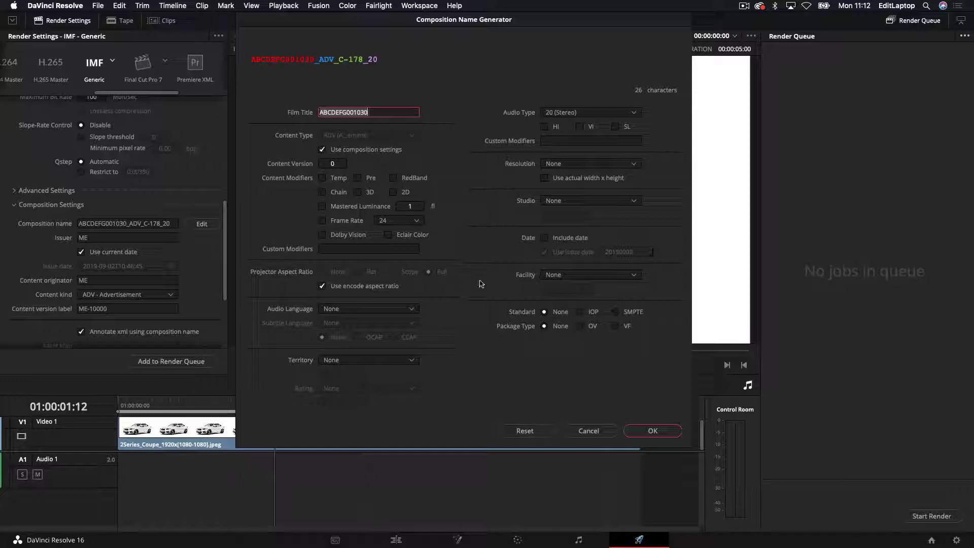
left_click(618, 276)
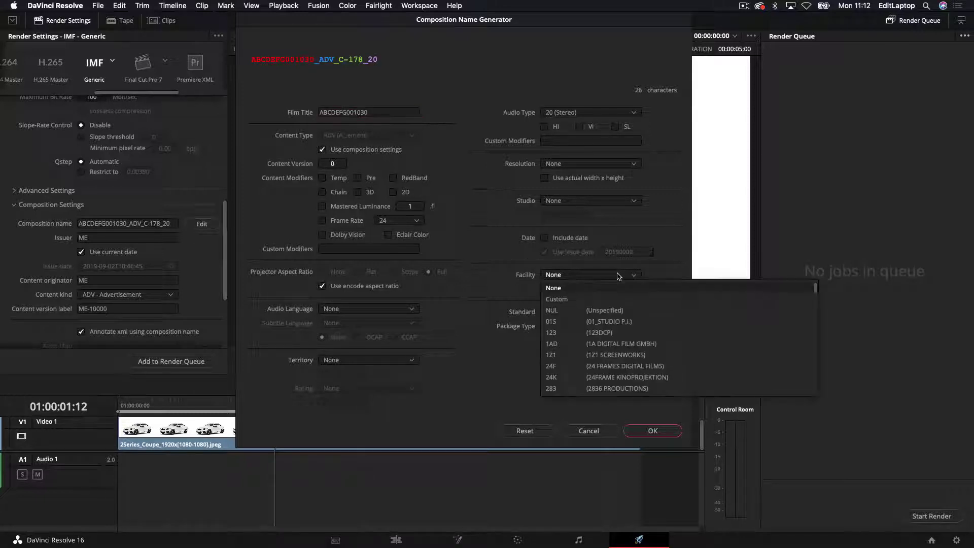
left_click(477, 268)
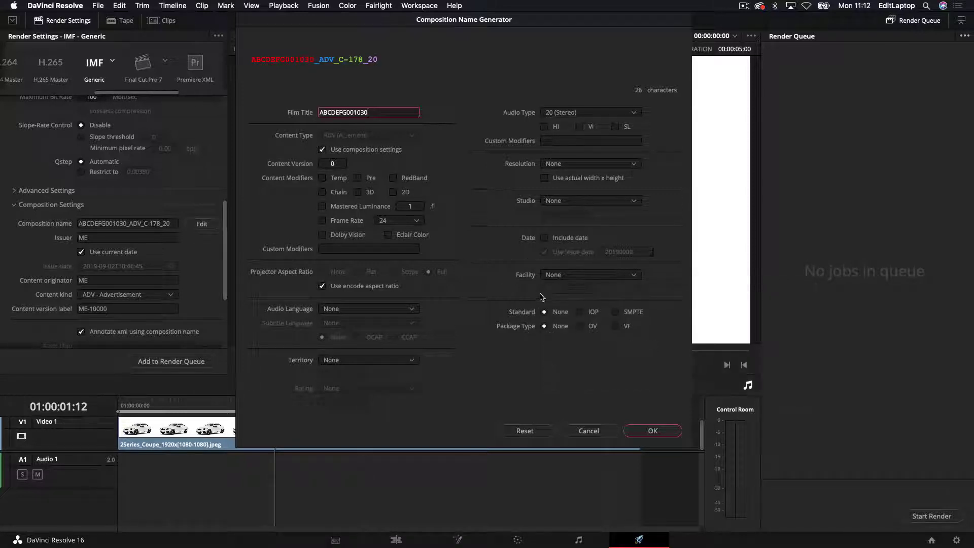
left_click(654, 430)
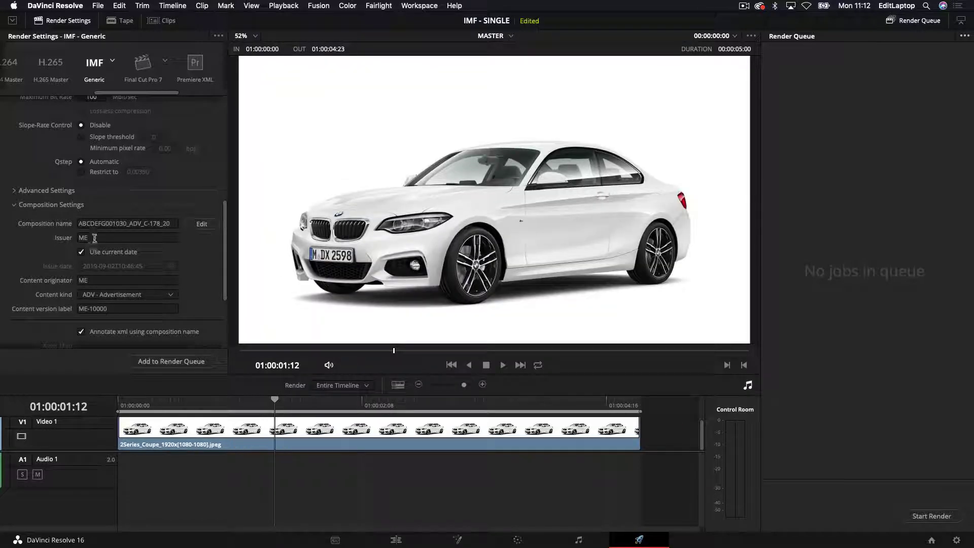
Step: Set the composition issuer to DC DEMO and the content originator to DC ME
left_click(92, 237)
double_click(84, 238)
key("Return")
double_click(117, 280)
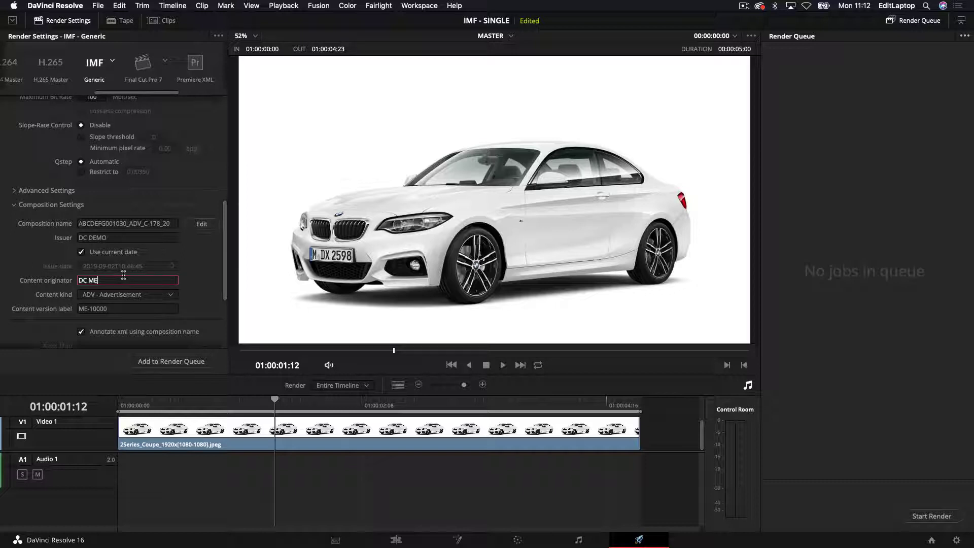
key("Tab")
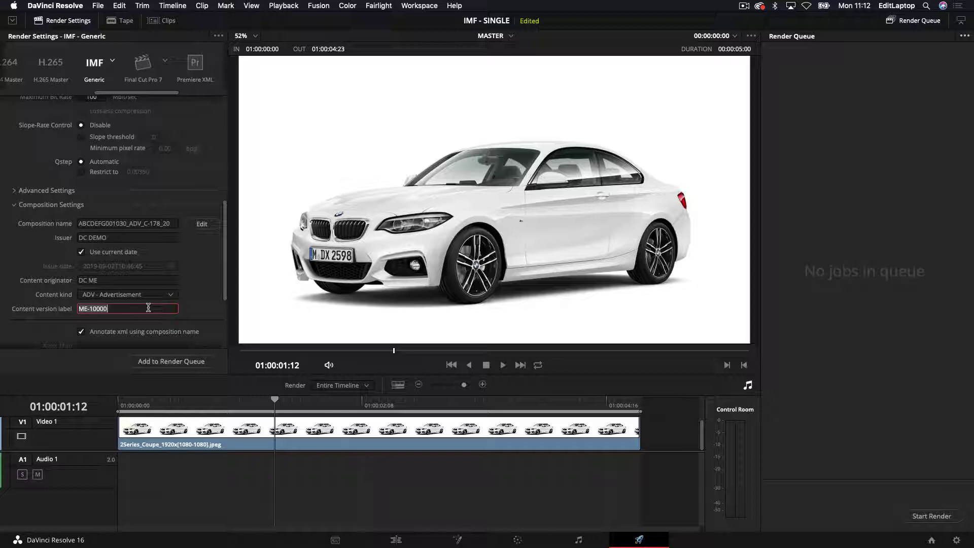
Step: Enter VERSION 1 BMW as the content version label
type("VERSIN")
scroll(197, 282, "down", 3)
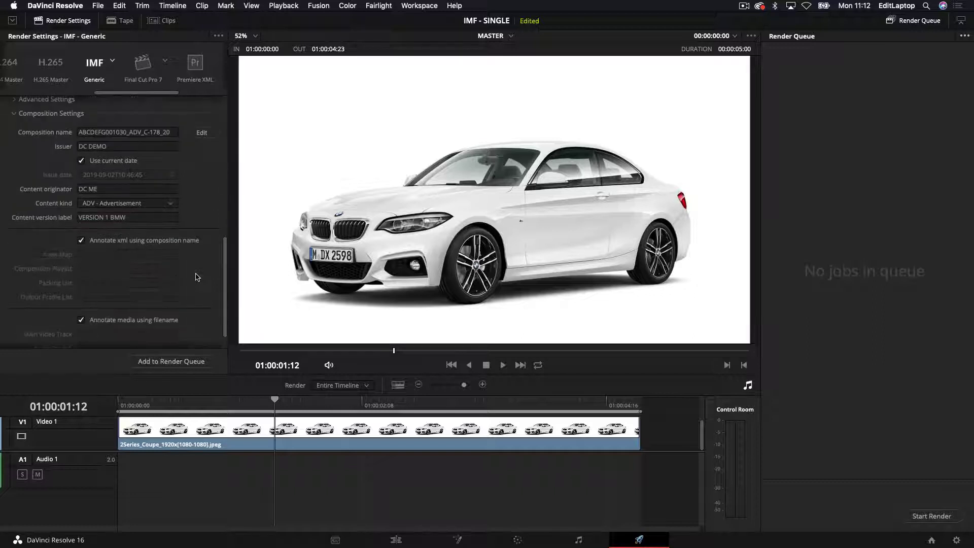
scroll(226, 261, "down", 1)
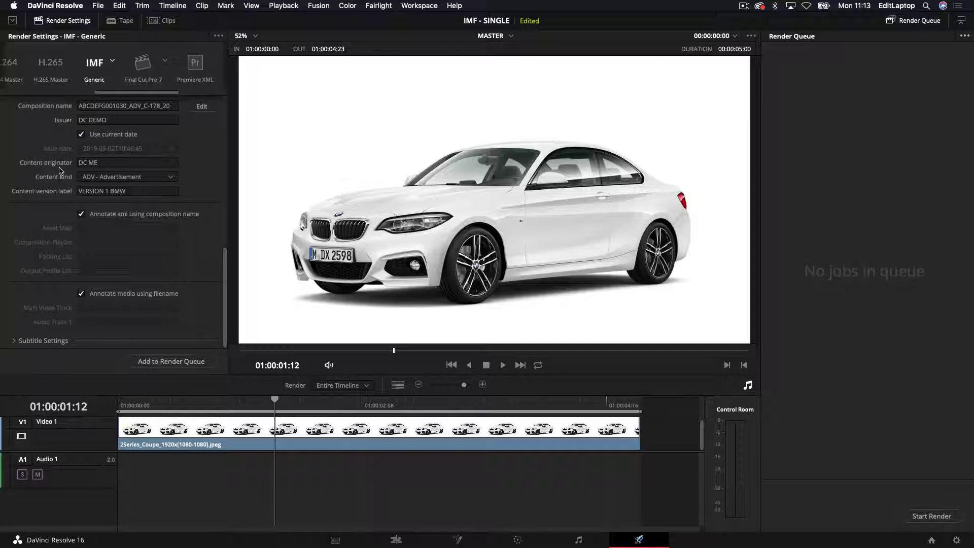
scroll(108, 163, "up", 3)
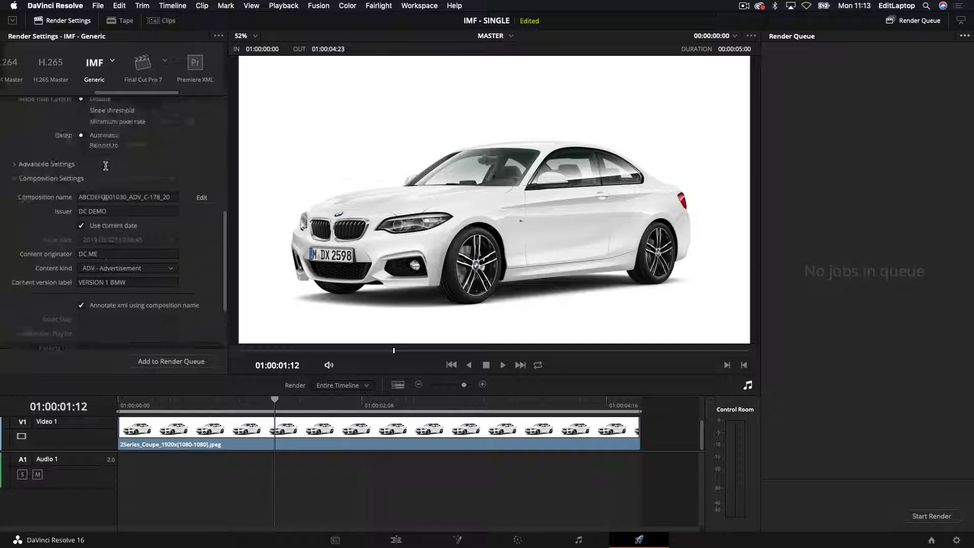
Step: Queue and render the IMF - SINGLE | MASTER job, then hide Resolve
left_click(186, 366)
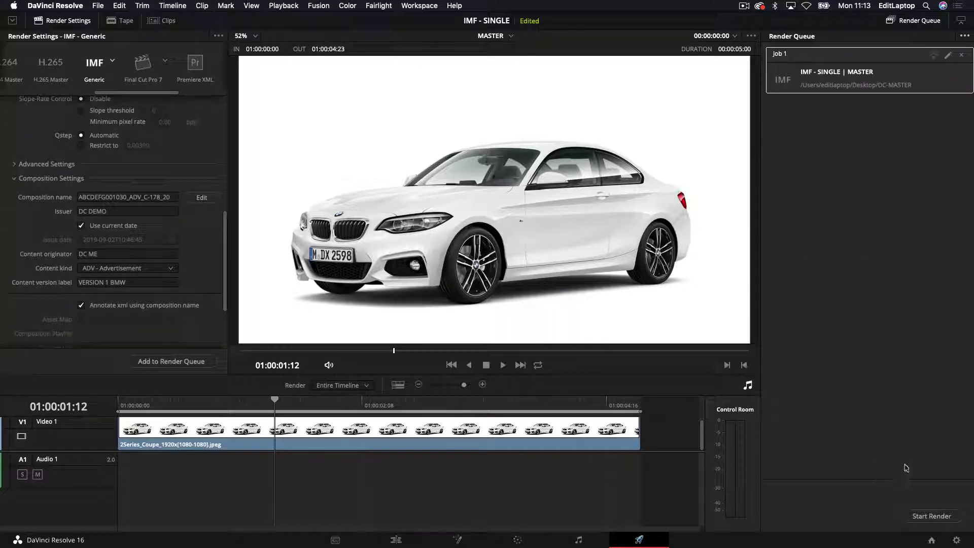
left_click(932, 516)
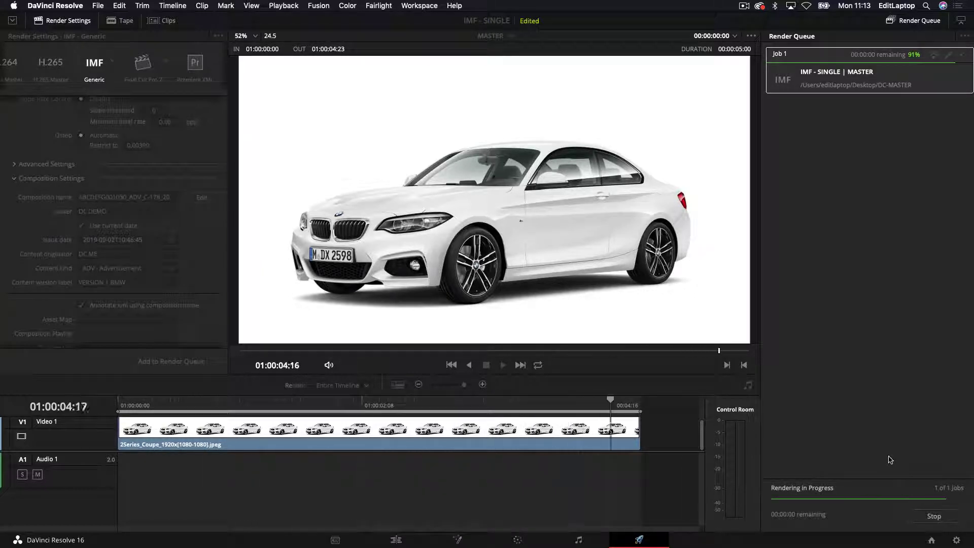
key("super+h")
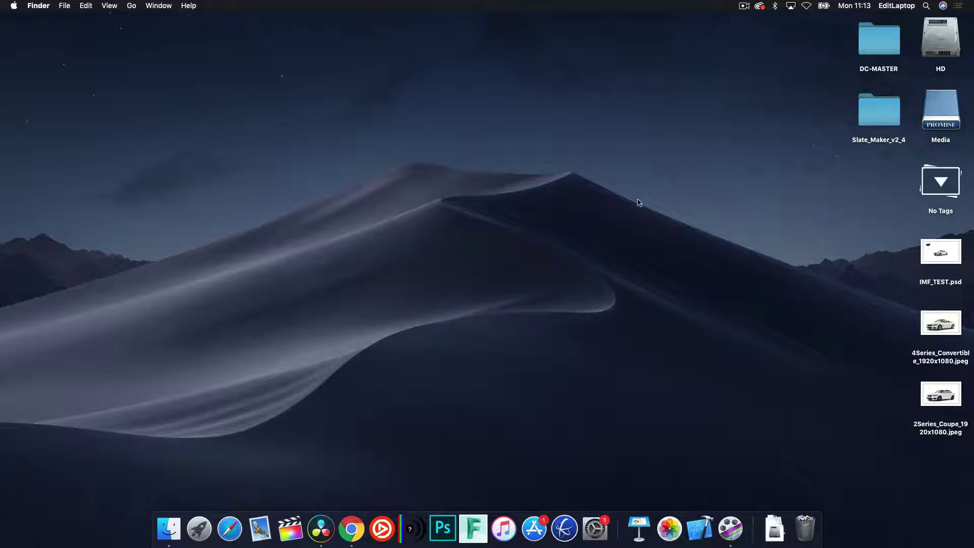
Step: Open the DC-MASTER desktop folder and widen its name column to show full IMF file names
double_click(884, 51)
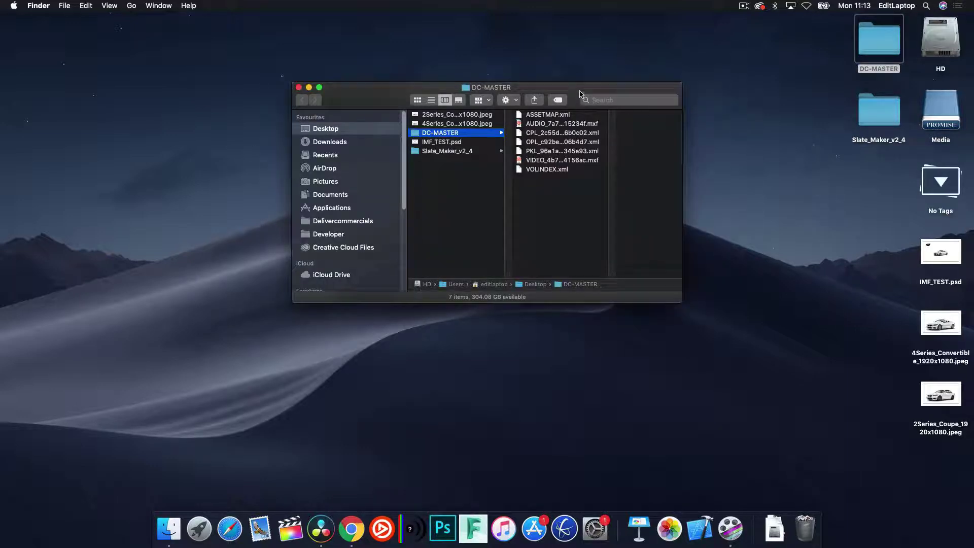
left_click_drag(581, 94, 426, 56)
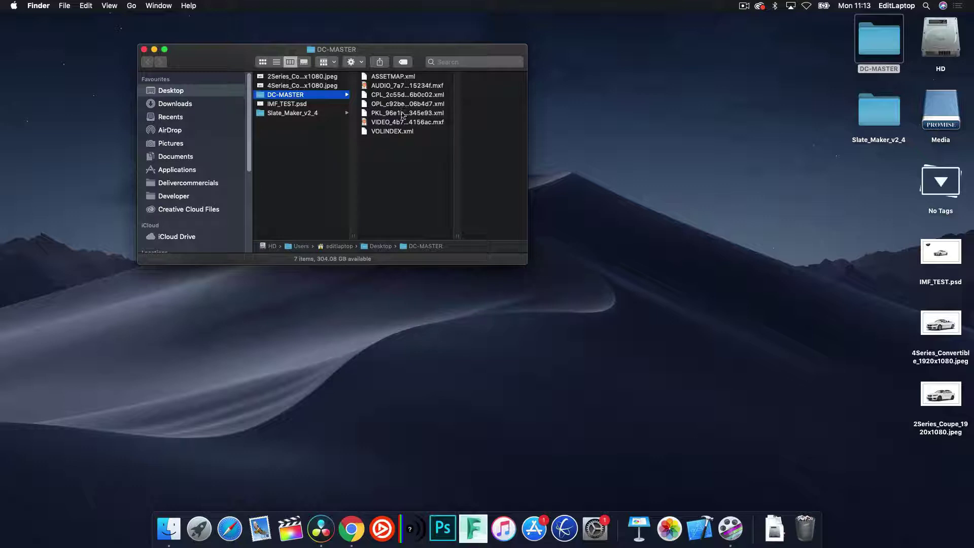
double_click(455, 234)
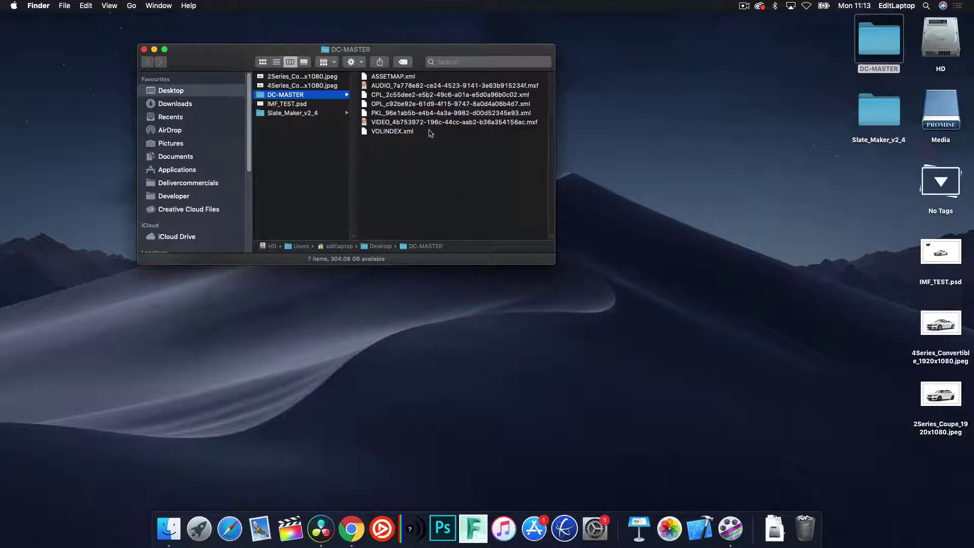
double_click(410, 76)
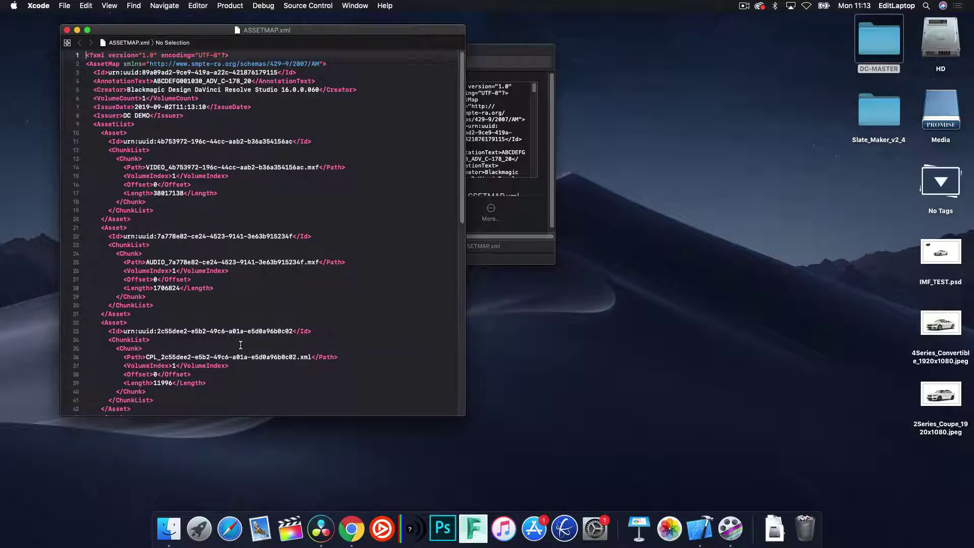
key("Escape")
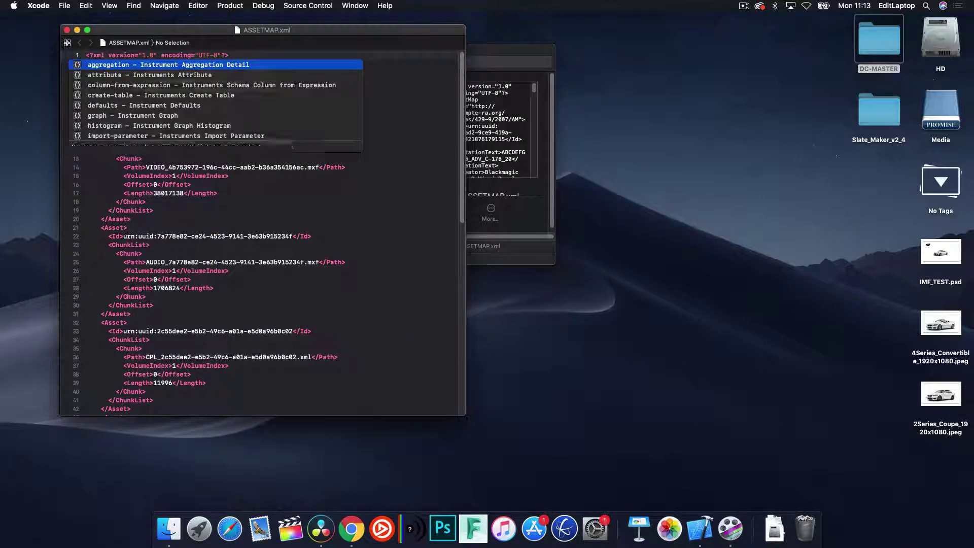
key("super+q")
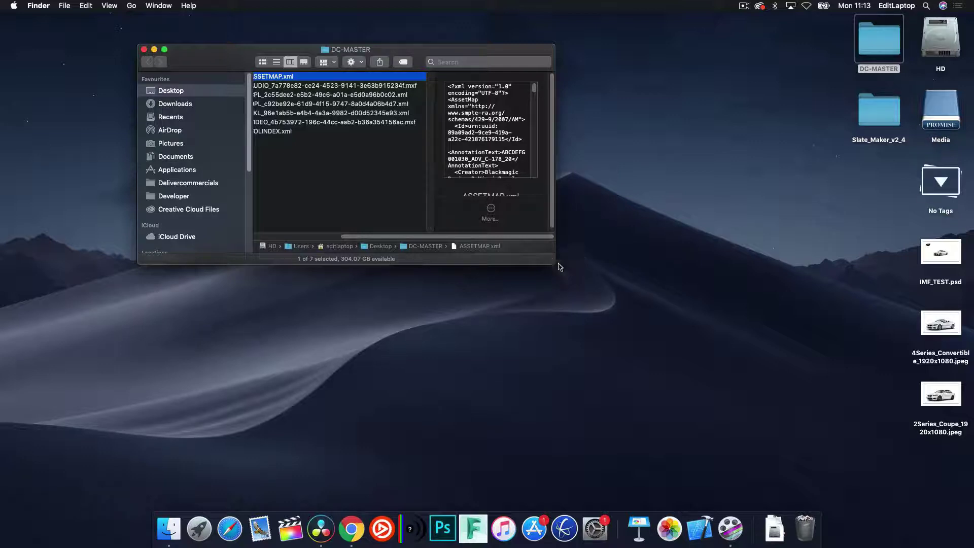
left_click_drag(555, 263, 764, 350)
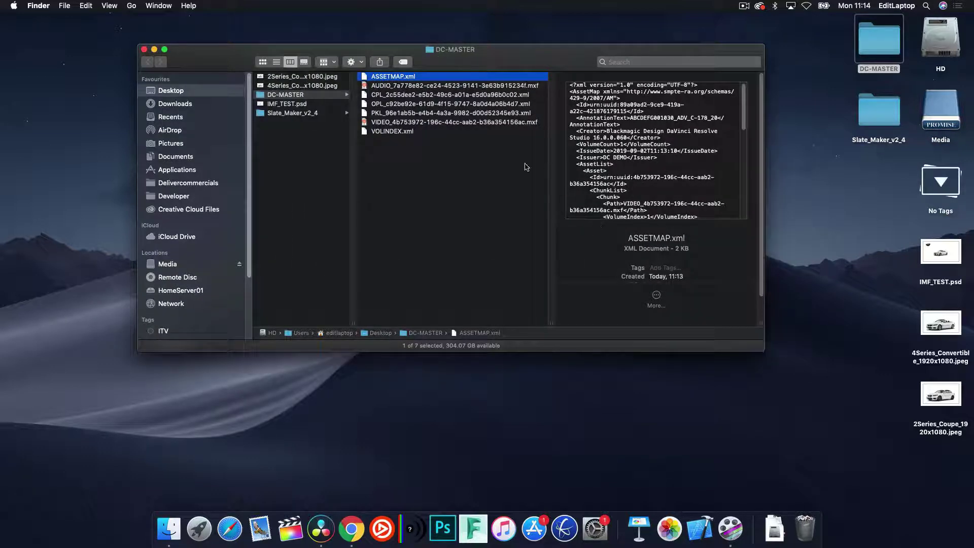
left_click(416, 122)
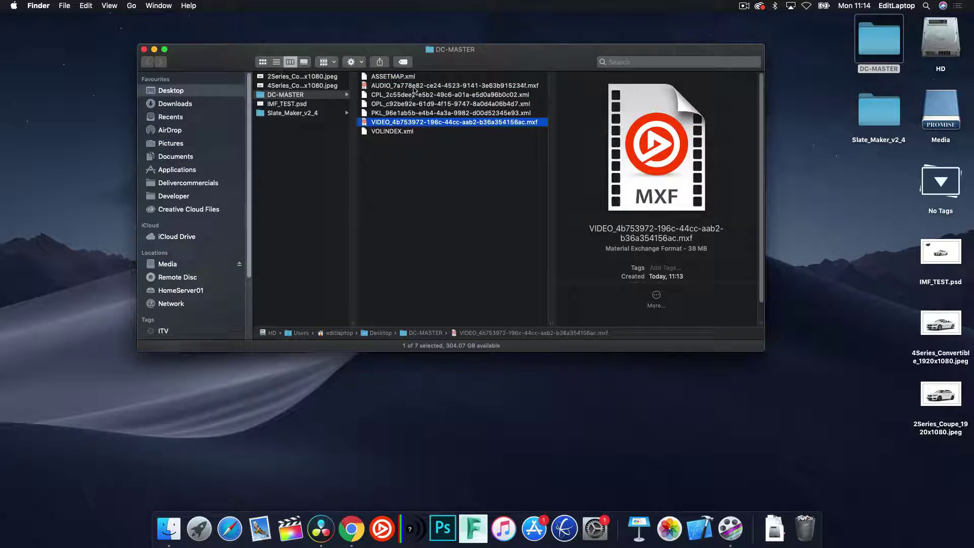
left_click(414, 87)
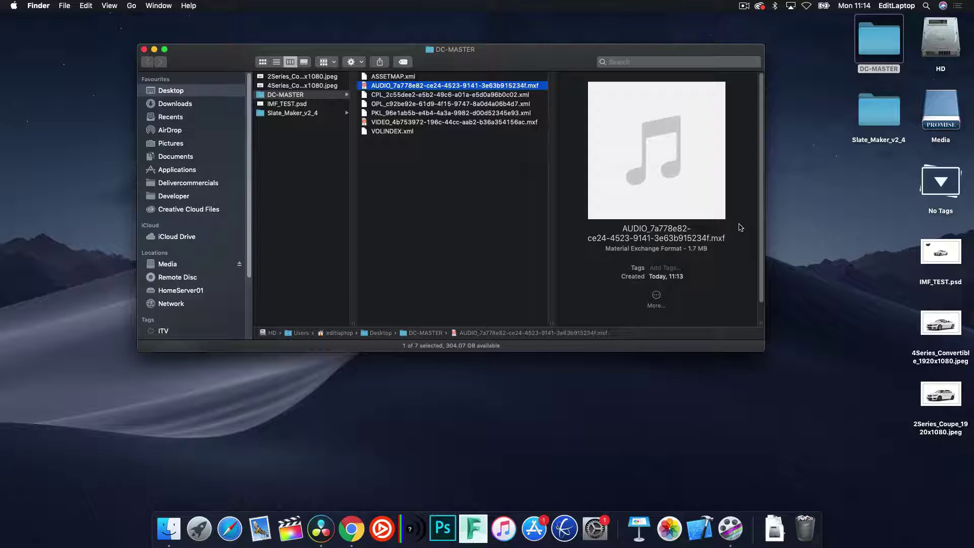
left_click(426, 96)
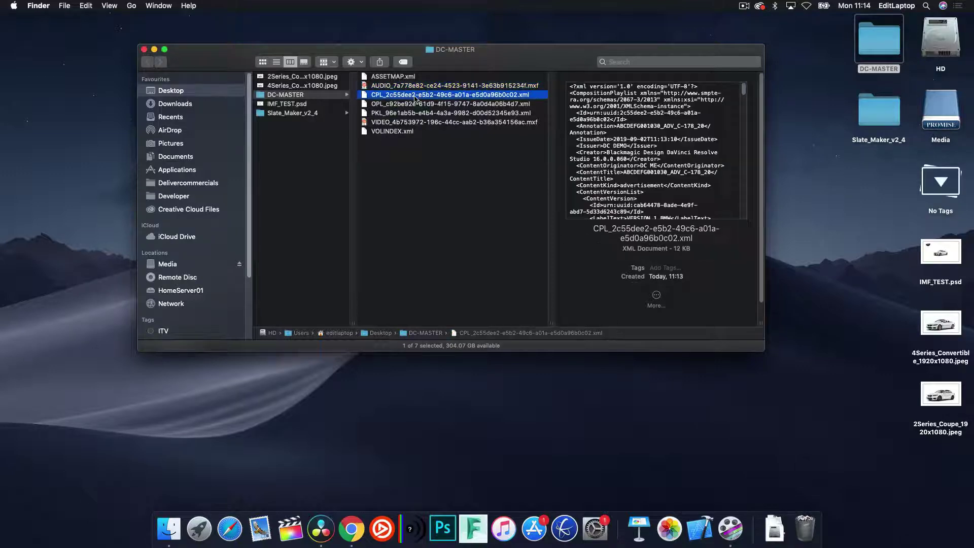
left_click(406, 104)
left_click(403, 113)
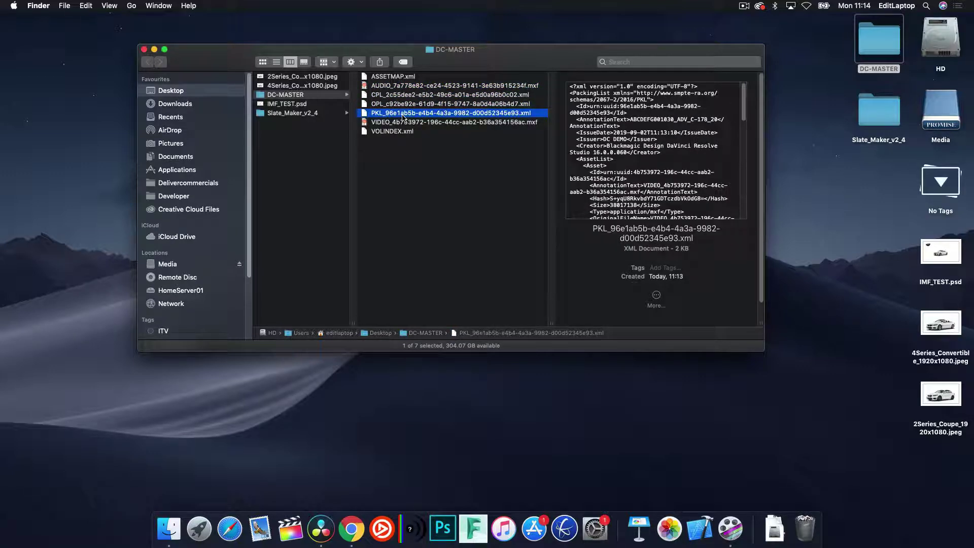
left_click(413, 95)
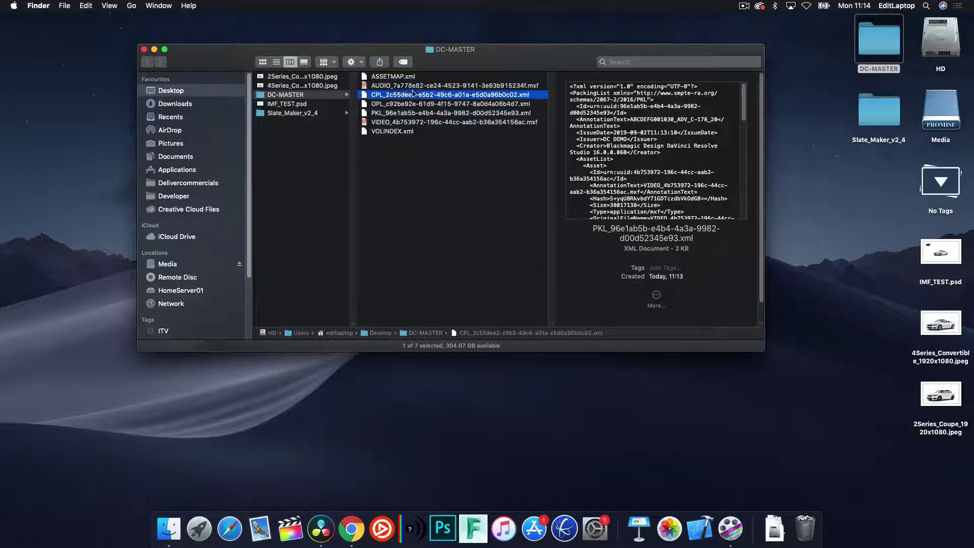
key("space")
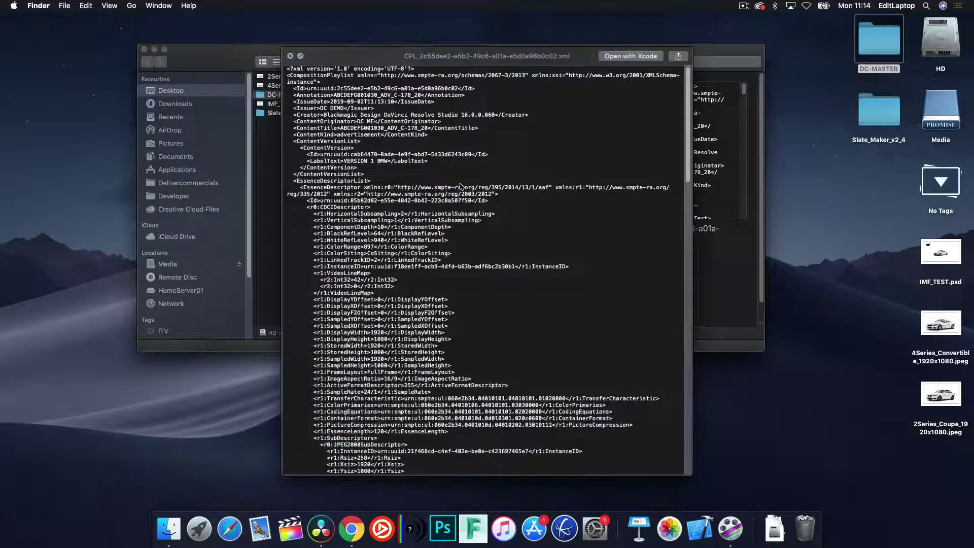
scroll(413, 100, "down", 15)
scroll(411, 305, "down", 15)
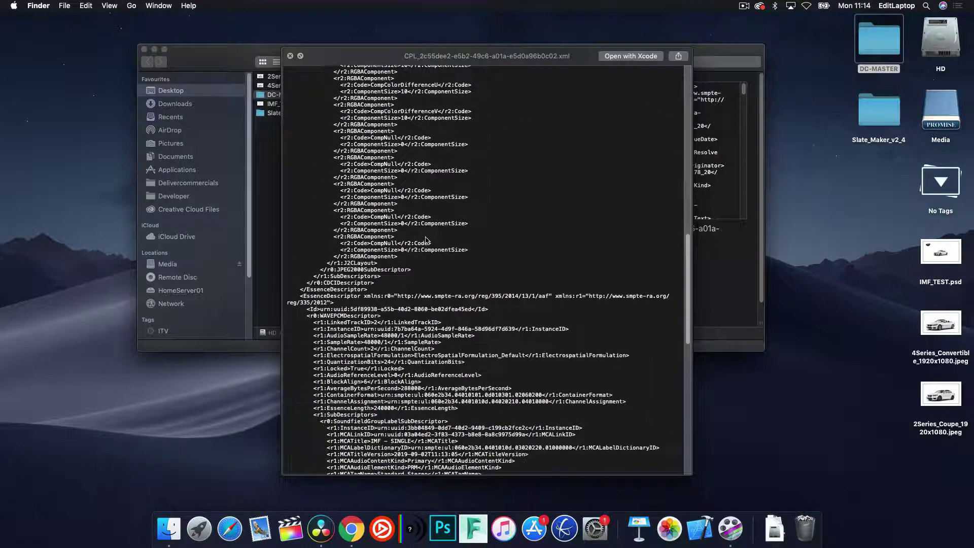
key("space")
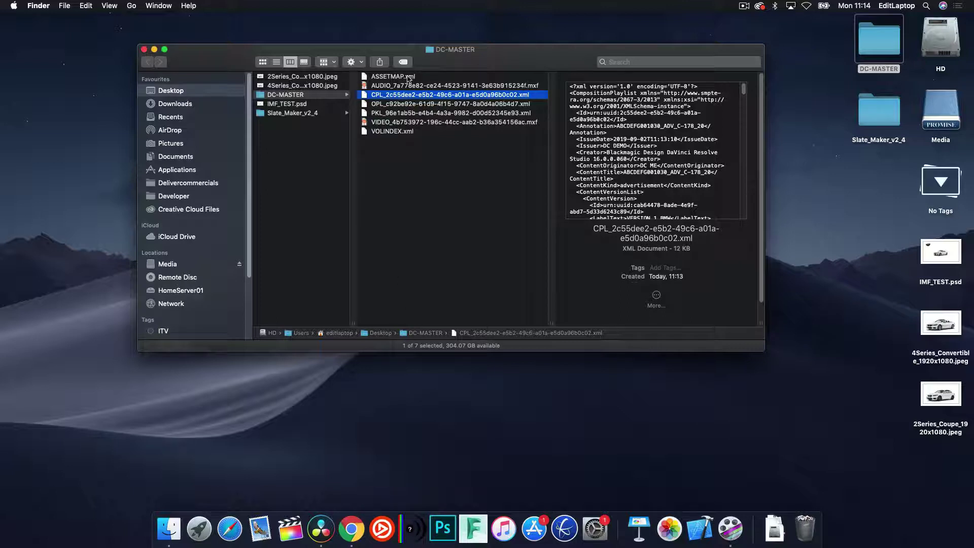
left_click_drag(409, 95, 374, 529)
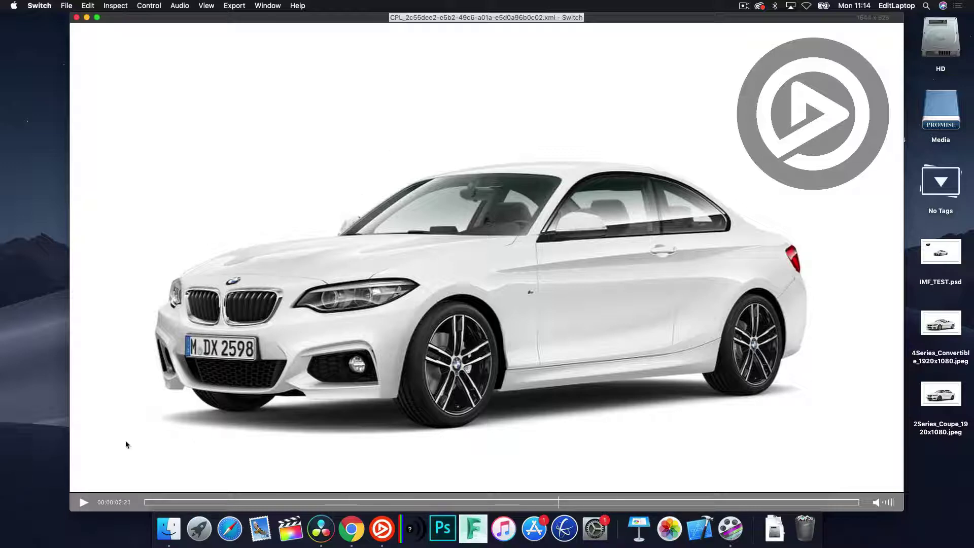
key("super+q")
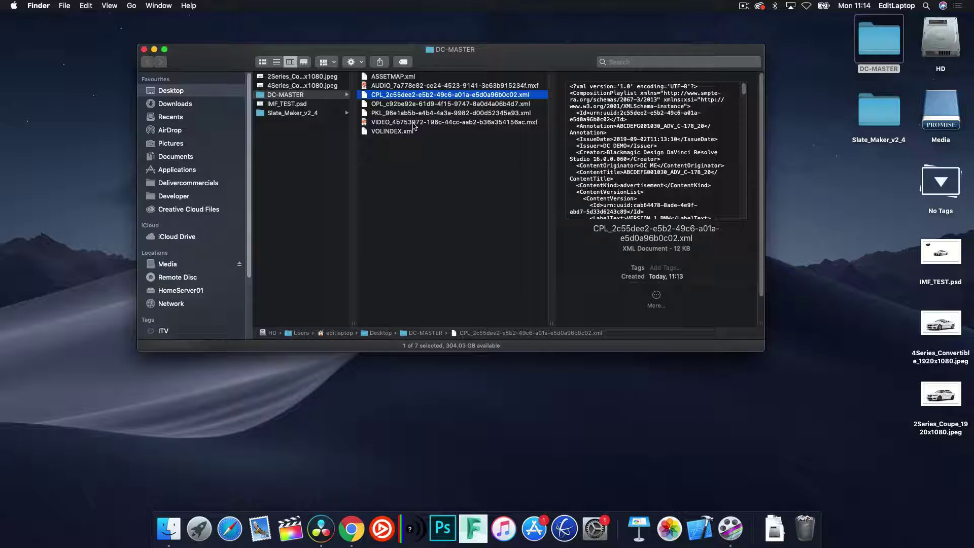
double_click(414, 123)
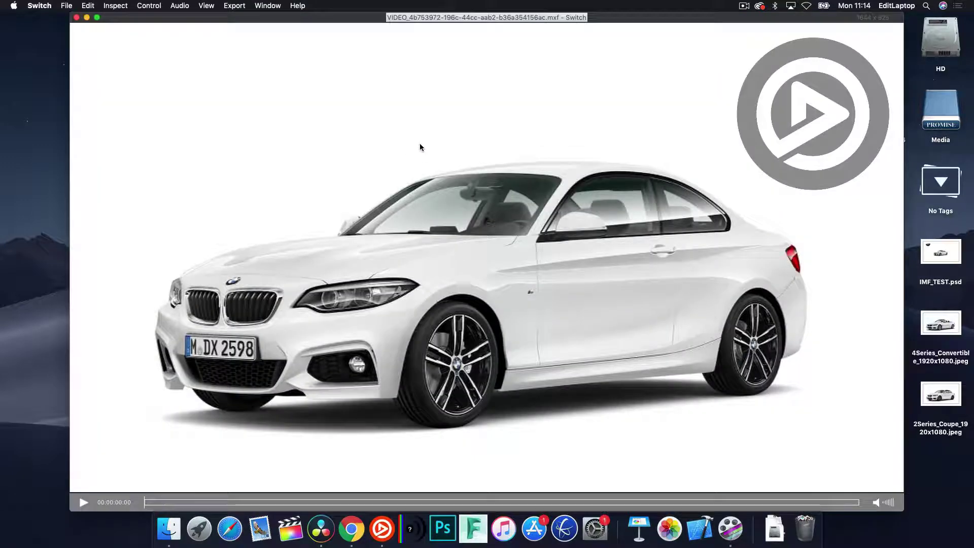
key("super+q")
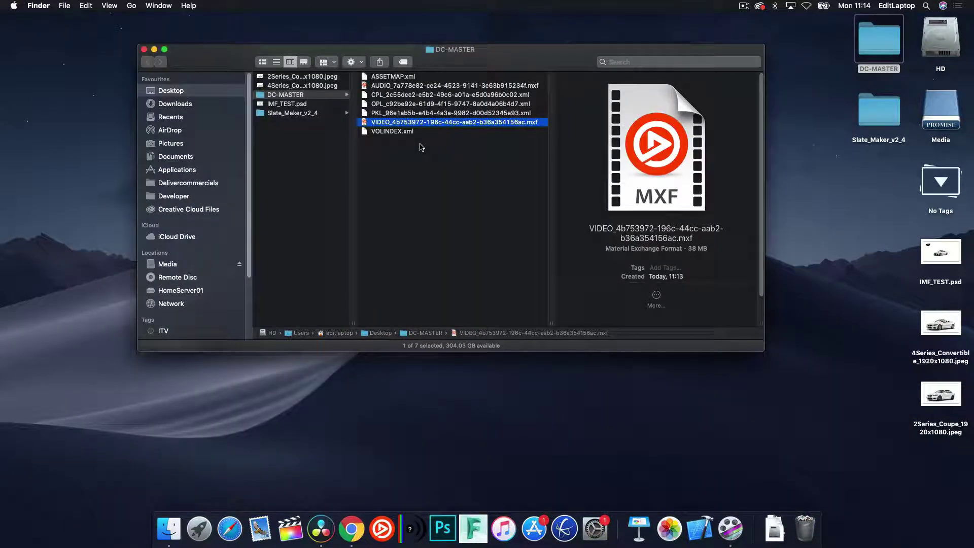
Step: Select the CPL_2c55dee2 playlist XML in DC-MASTER, leaving its file name unchanged
left_click(424, 96)
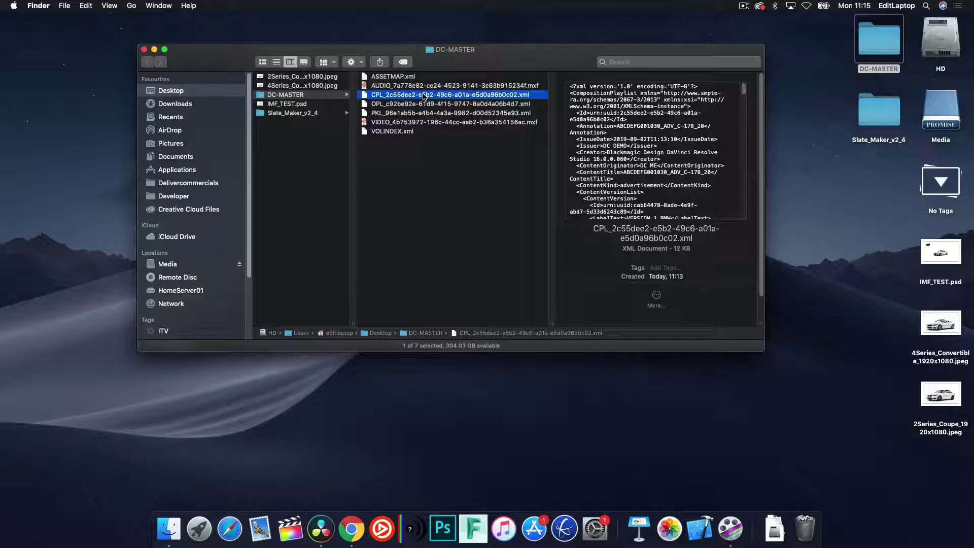
right_click(425, 97)
left_click(441, 156)
key("Escape")
left_click(437, 96)
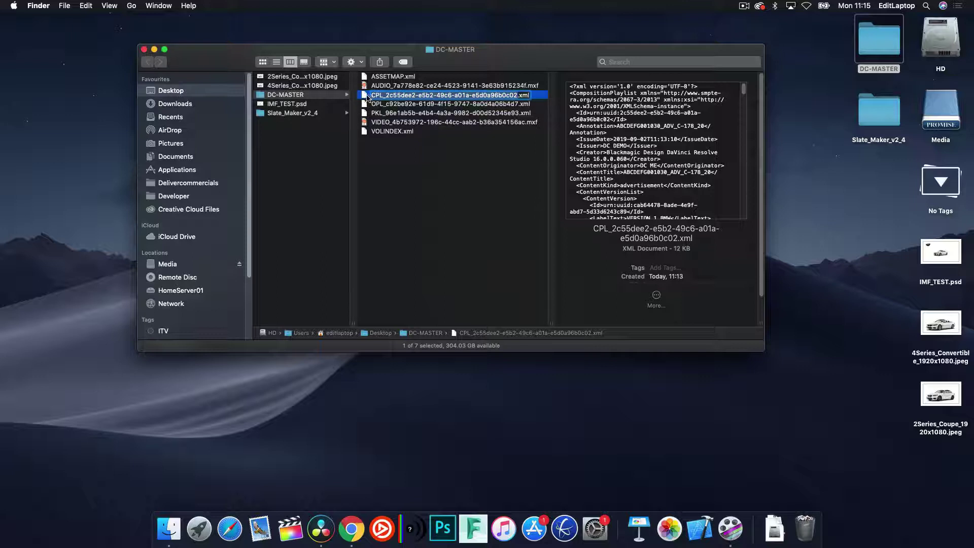
key("Escape")
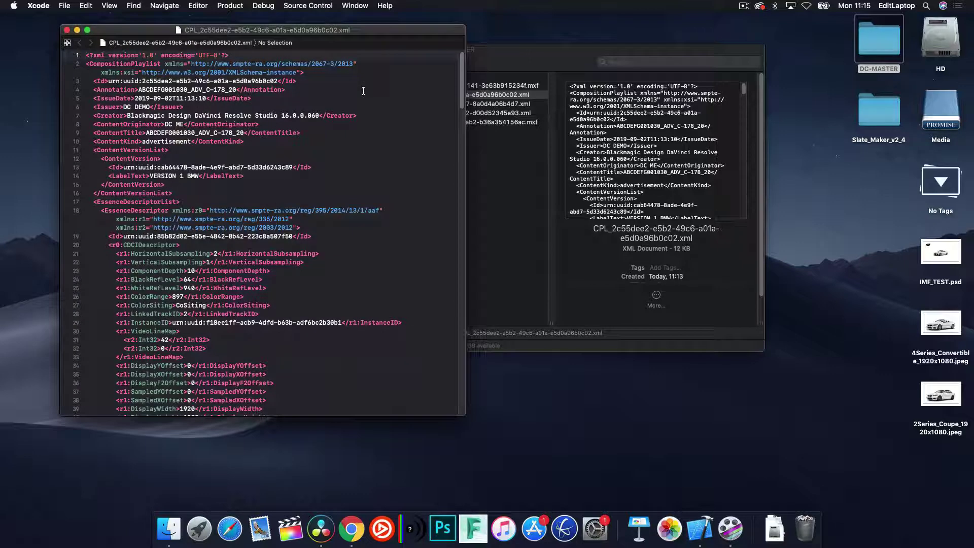
left_click_drag(298, 88, 93, 89)
left_click_drag(187, 106, 85, 107)
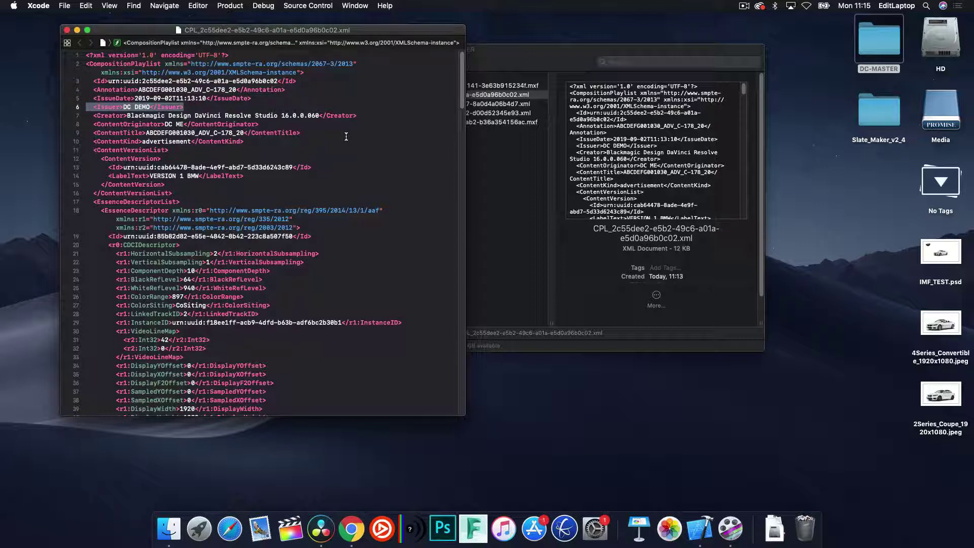
left_click_drag(331, 131, 76, 133)
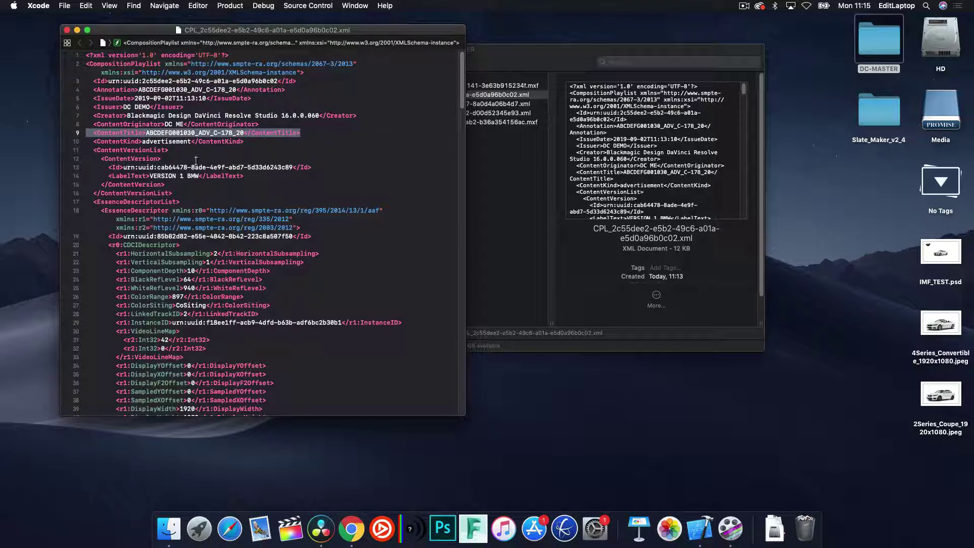
left_click_drag(261, 177, 79, 177)
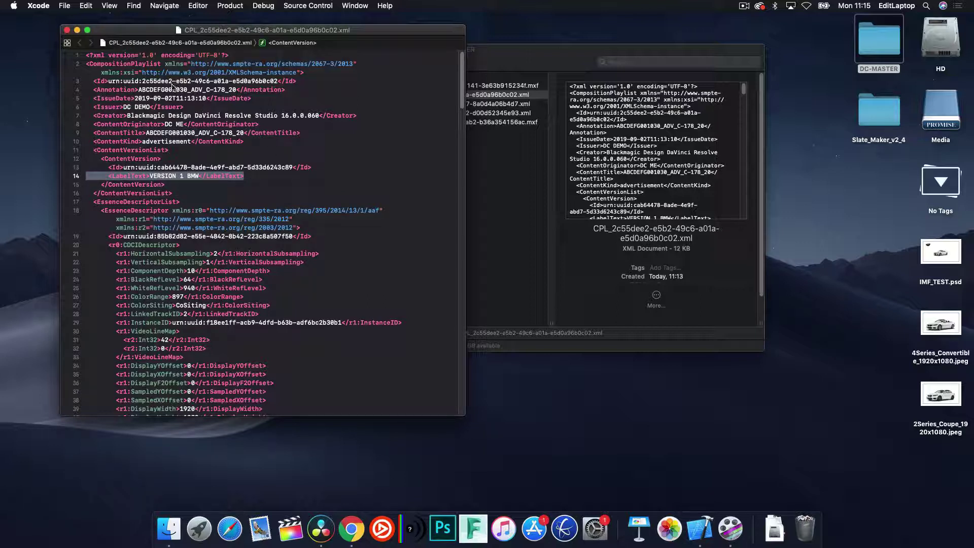
left_click(172, 83)
double_click(172, 89)
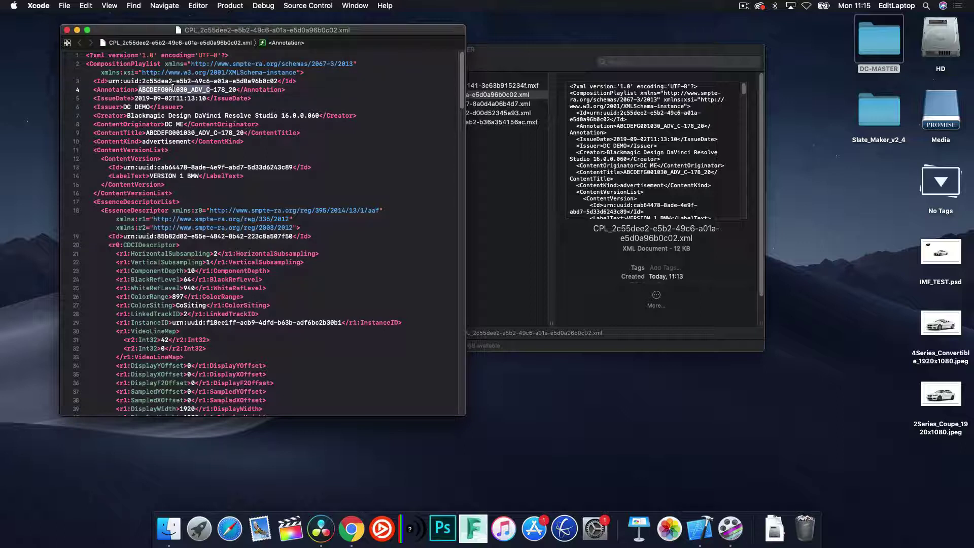
double_click(175, 133)
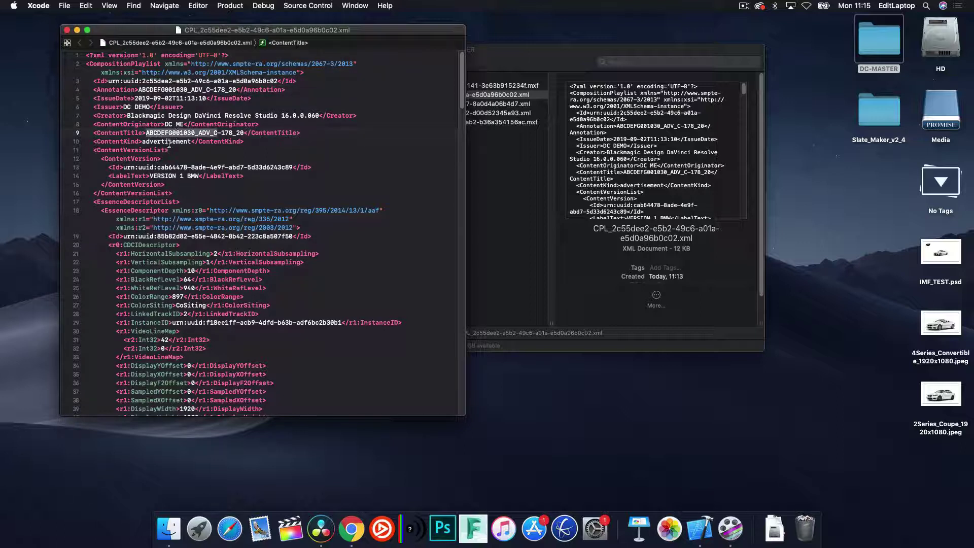
double_click(167, 141)
triple_click(138, 104)
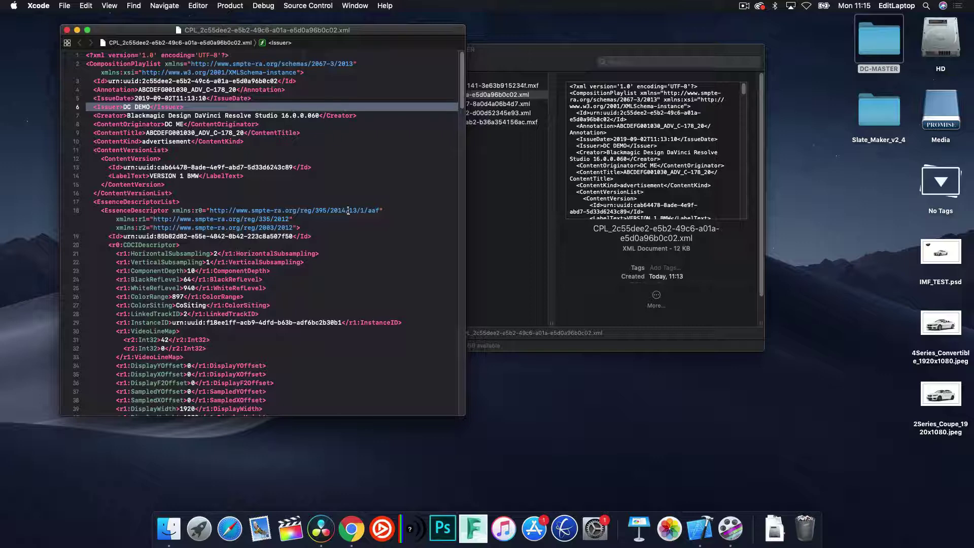
Step: Copy the VIDEO_4b753972 mxf file name and search for it in the CPL XML in Xcode
left_click(525, 149)
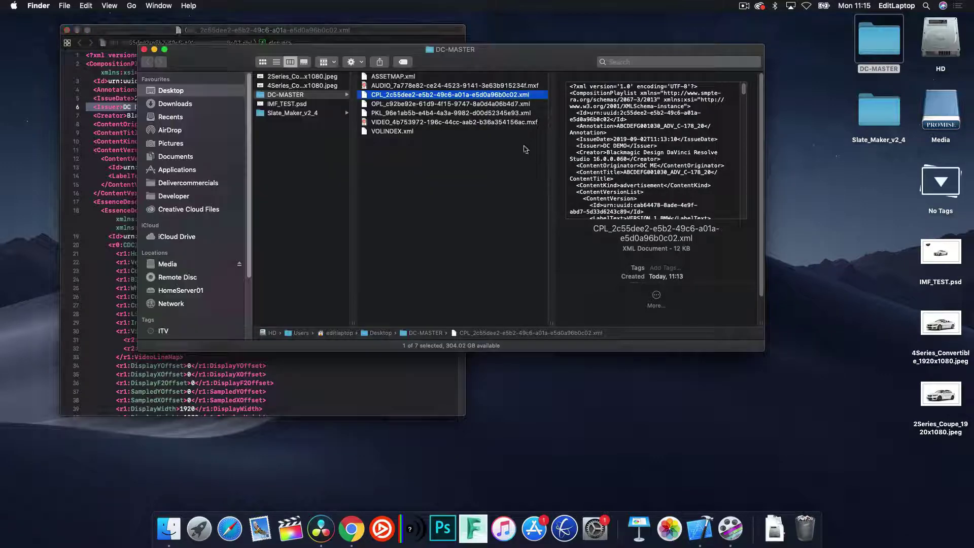
left_click(446, 122)
left_click(446, 122)
key("super+c")
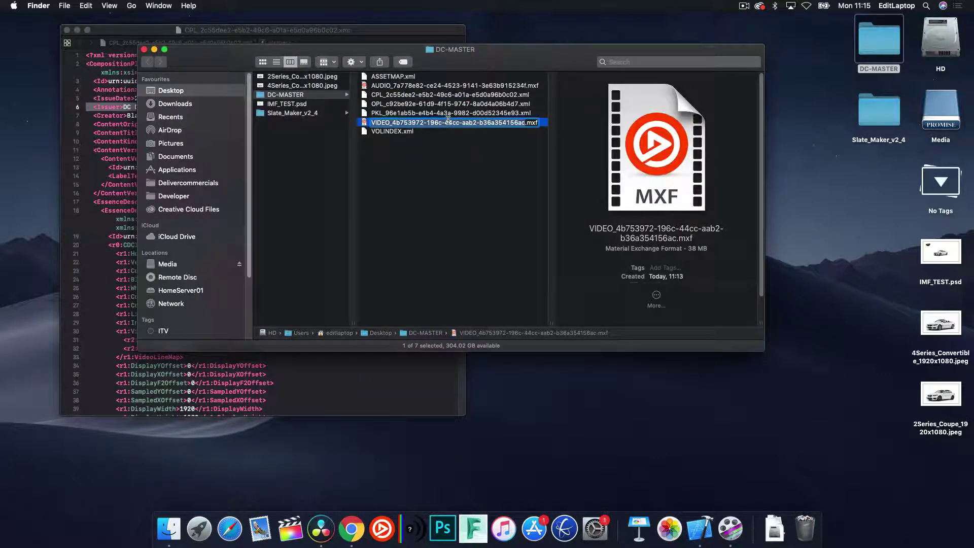
left_click(96, 152)
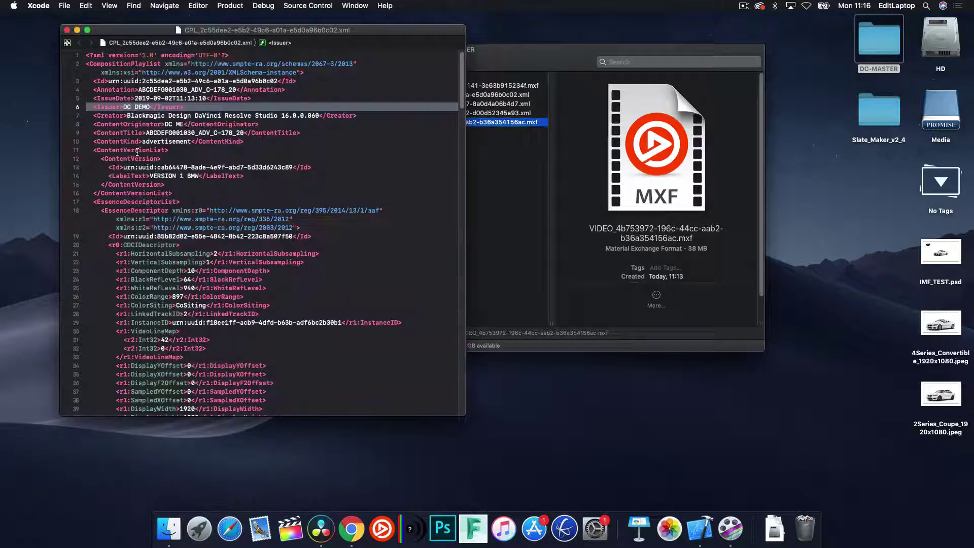
key("super+f")
key("super+v")
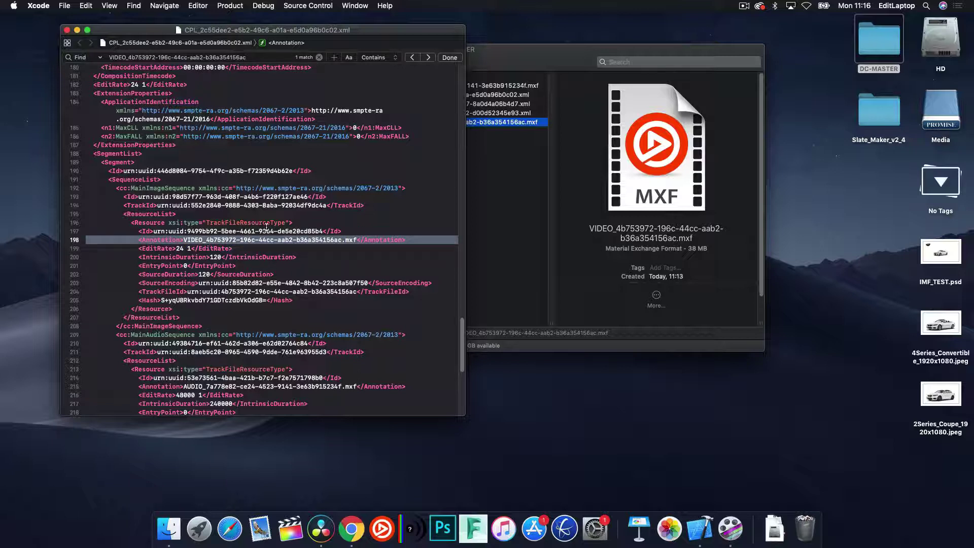
Step: Highlight the video resource's EditRate 24 1 and SourceDuration 120 lines
left_click_drag(259, 232, 270, 230)
left_click(299, 240)
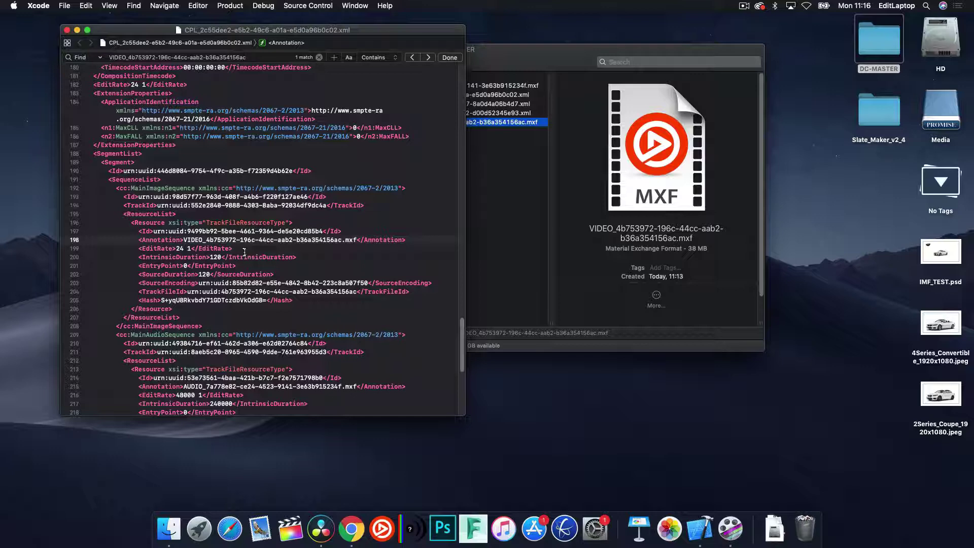
left_click_drag(231, 249, 65, 247)
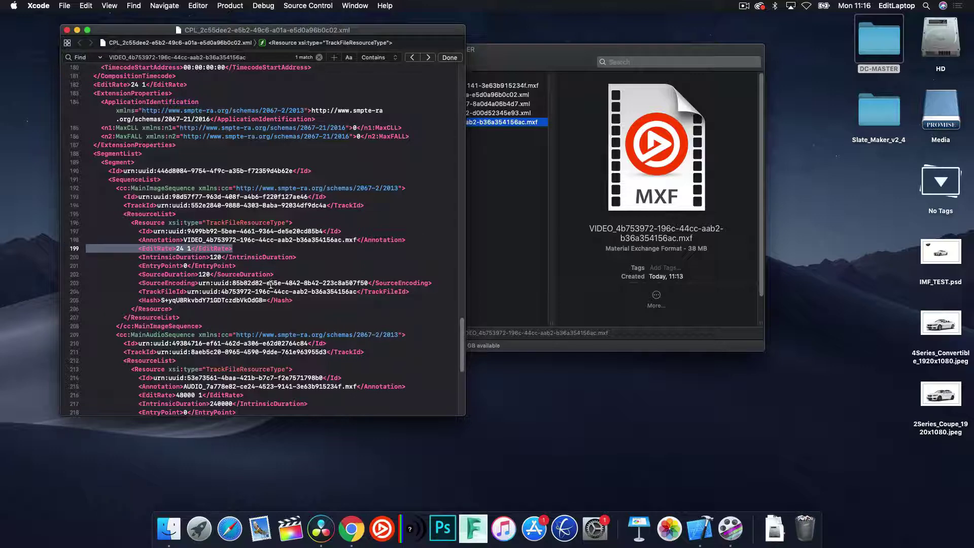
scroll(269, 290, "down", 1)
scroll(269, 289, "down", 3)
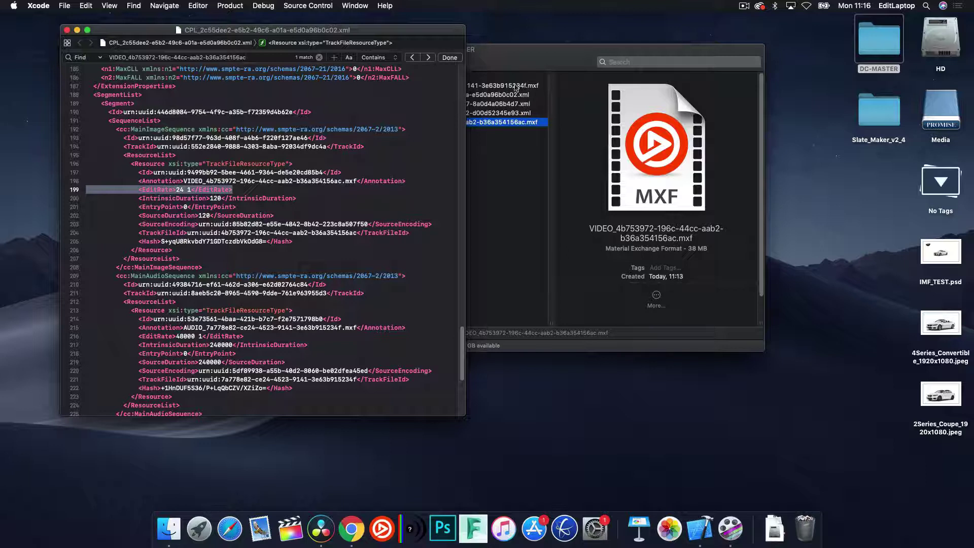
left_click(349, 328)
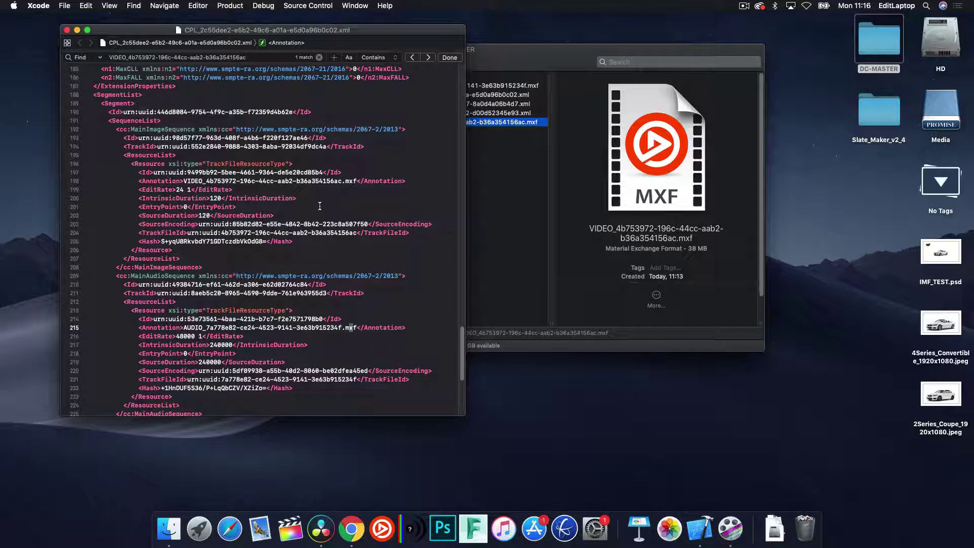
left_click_drag(300, 215, 85, 217)
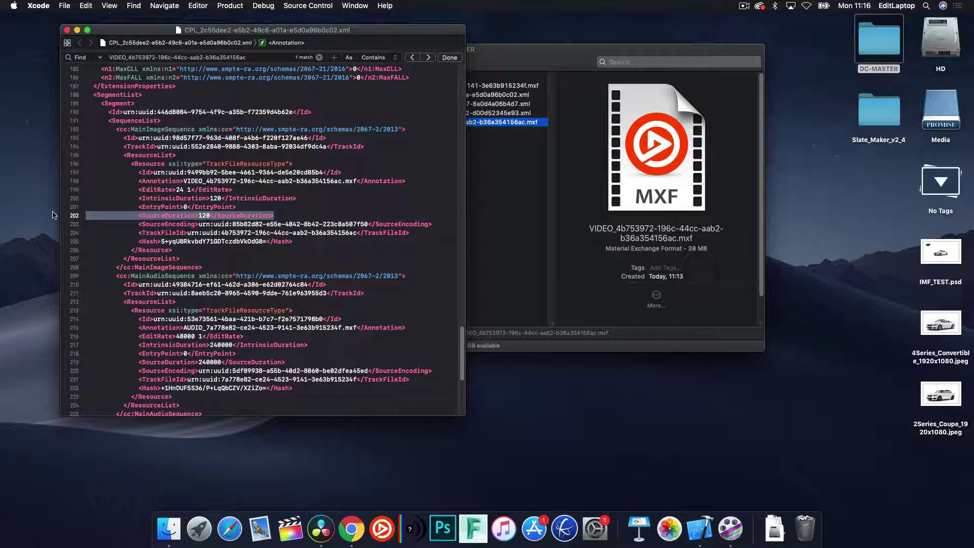